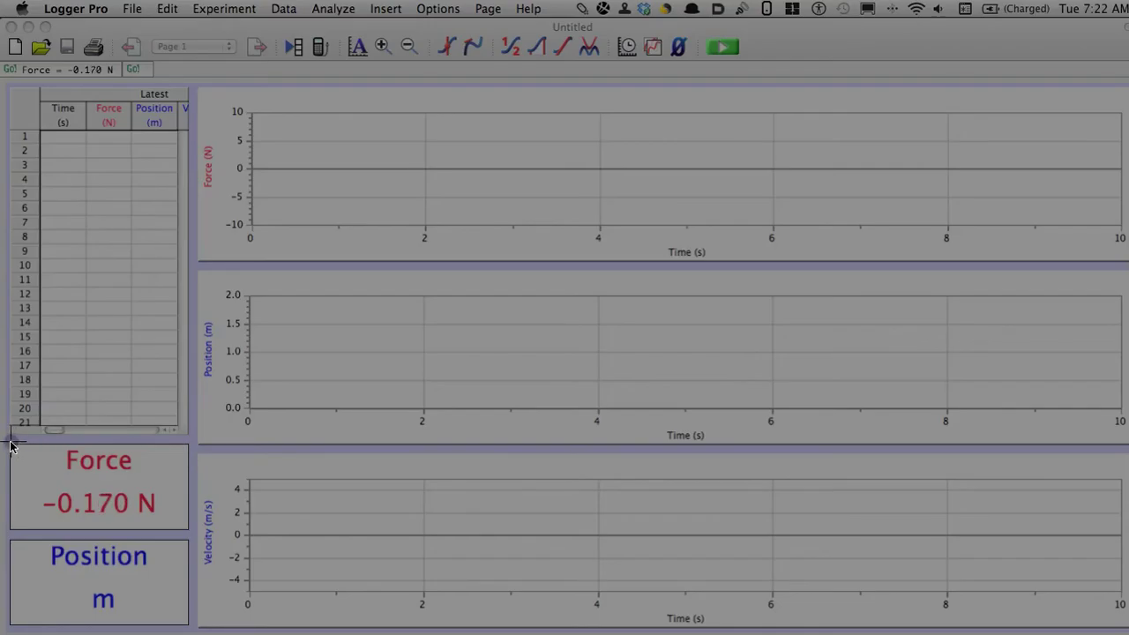
Remove the velocity graph, leaving only the force and position graphs
{"action": "left_click_drag", "start_coordinate": [10, 441], "coordinate": [189, 627]}
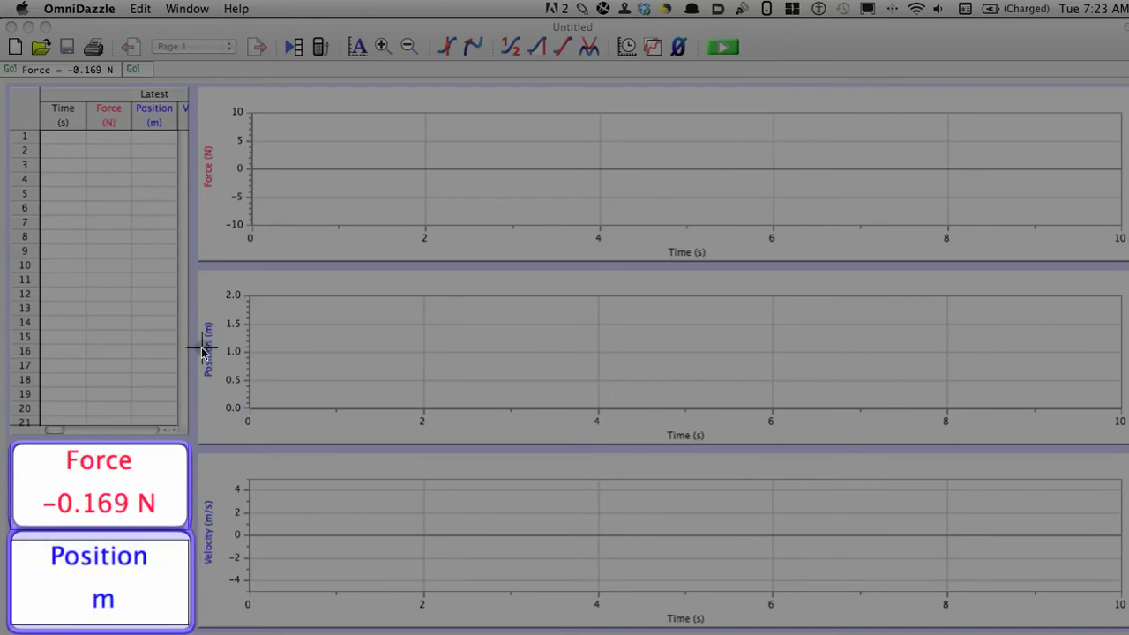
{"action": "mouse_move", "coordinate": [5, 95]}
{"action": "left_click_drag", "start_coordinate": [177, 99], "coordinate": [12, 418]}
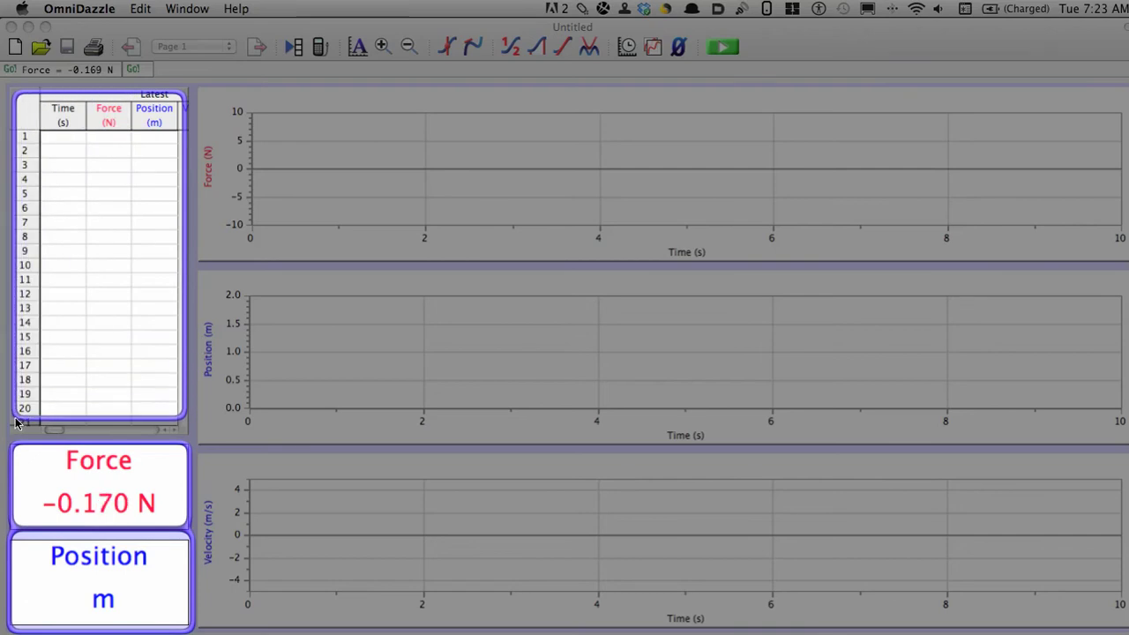
{"action": "left_click", "coordinate": [117, 153]}
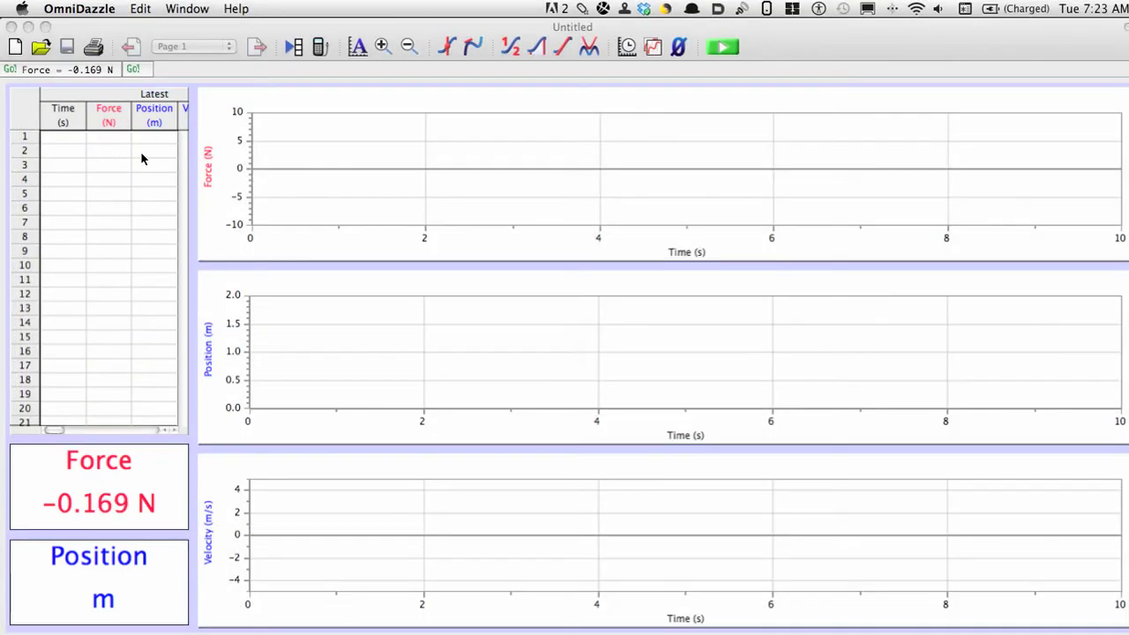
{"action": "left_click", "coordinate": [213, 478]}
{"action": "left_click", "coordinate": [212, 475]}
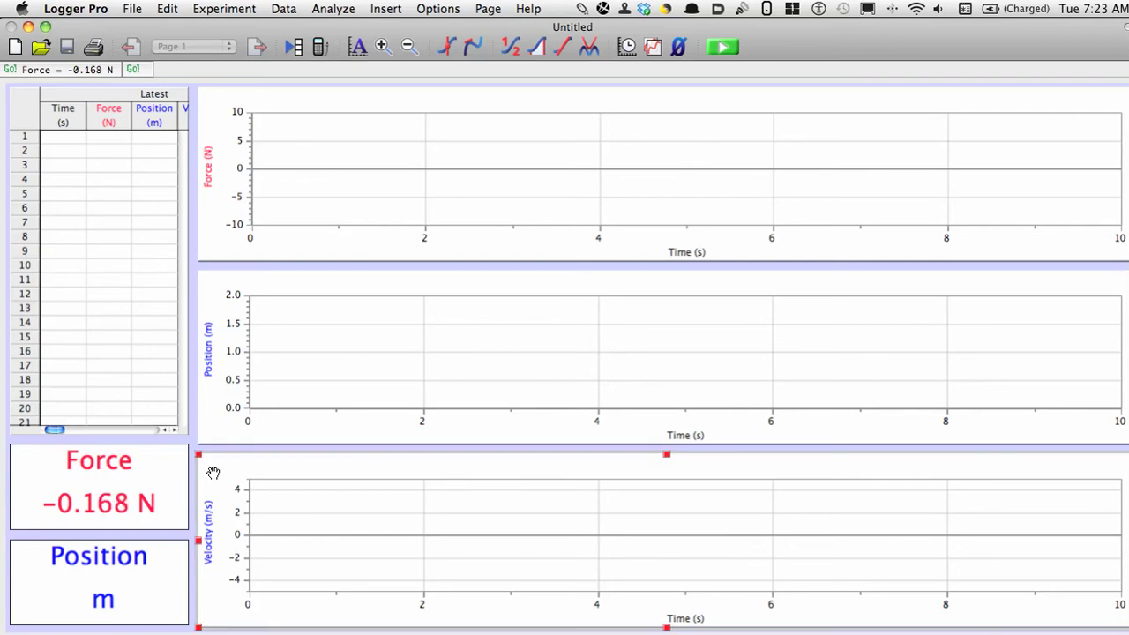
{"action": "key", "text": "Delete"}
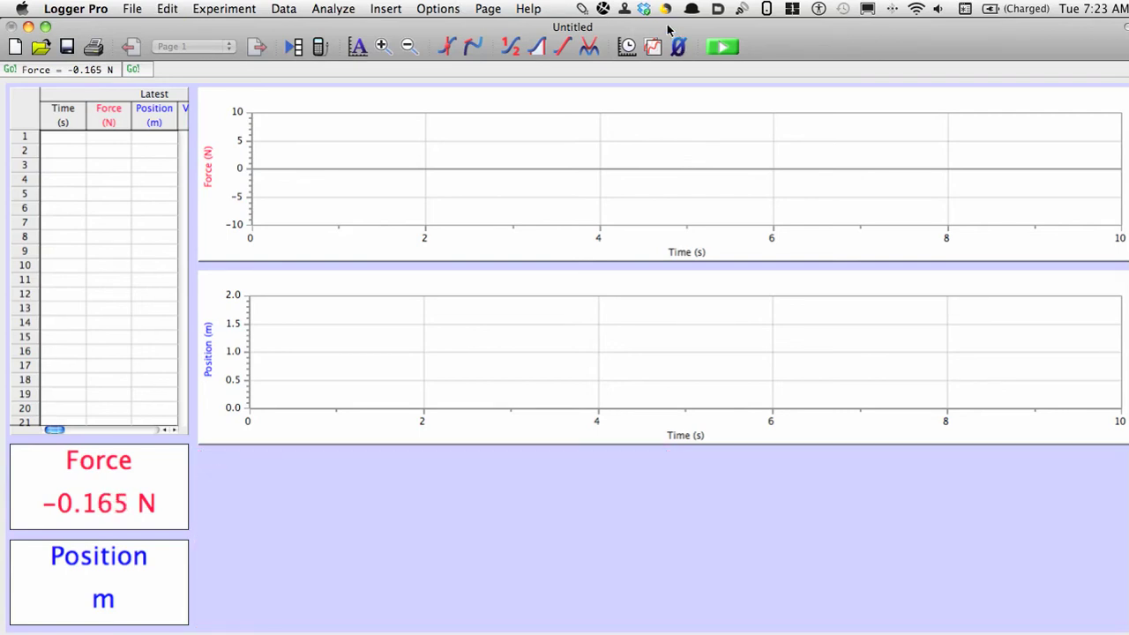
Zero both the force and motion sensors, then start collecting data
{"action": "key", "text": "ctrl+alt+super+o"}
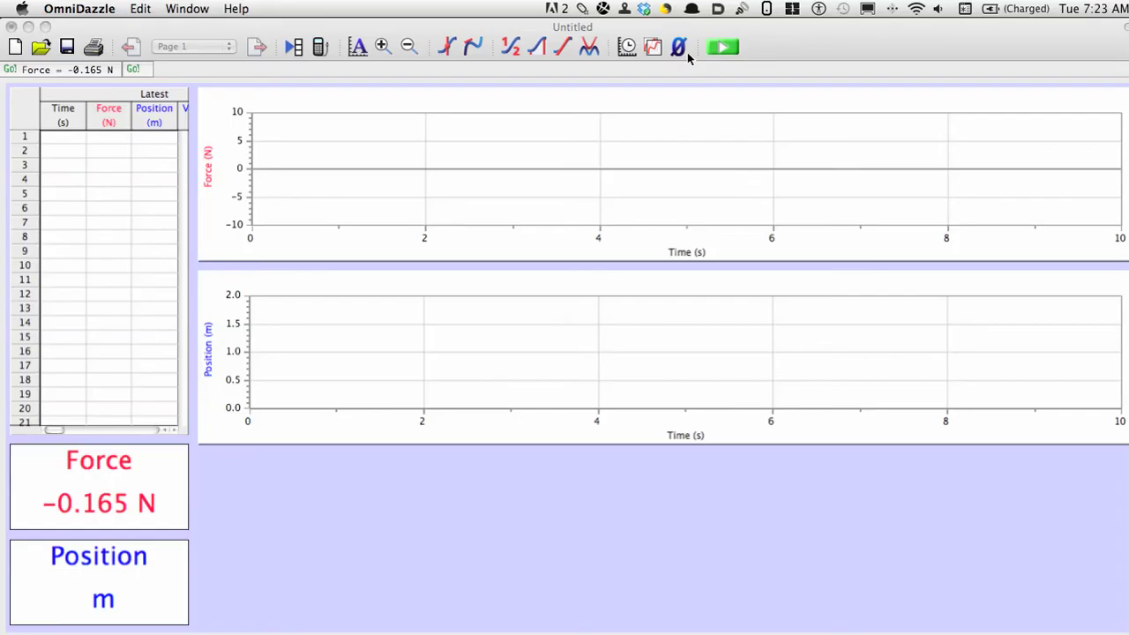
{"action": "left_click", "coordinate": [680, 48]}
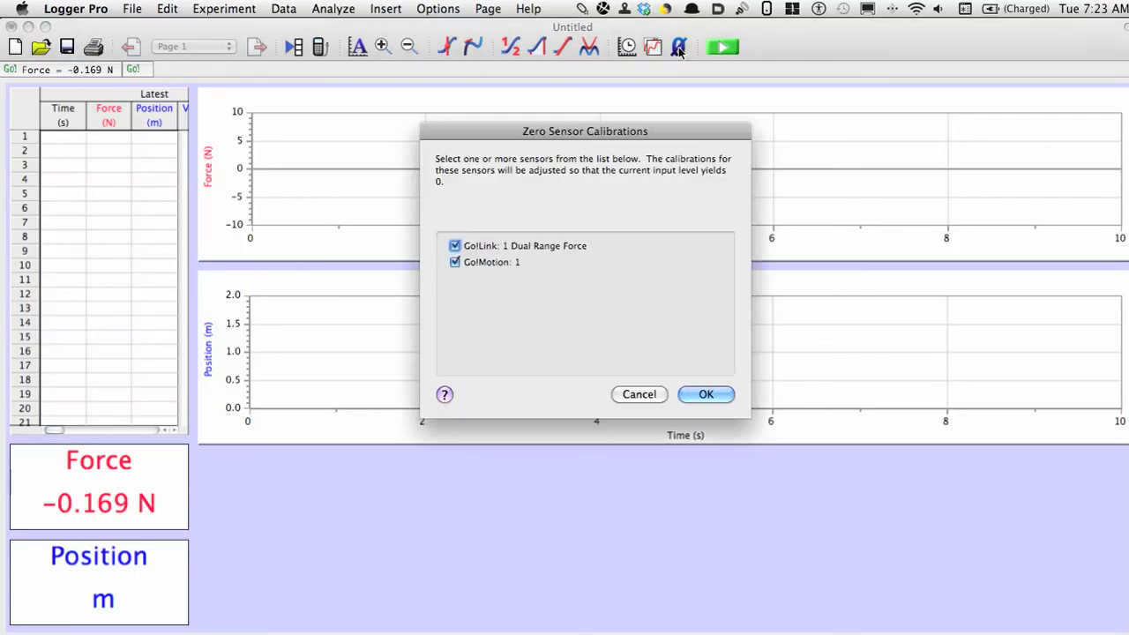
{"action": "left_click", "coordinate": [705, 397]}
{"action": "left_click", "coordinate": [706, 396]}
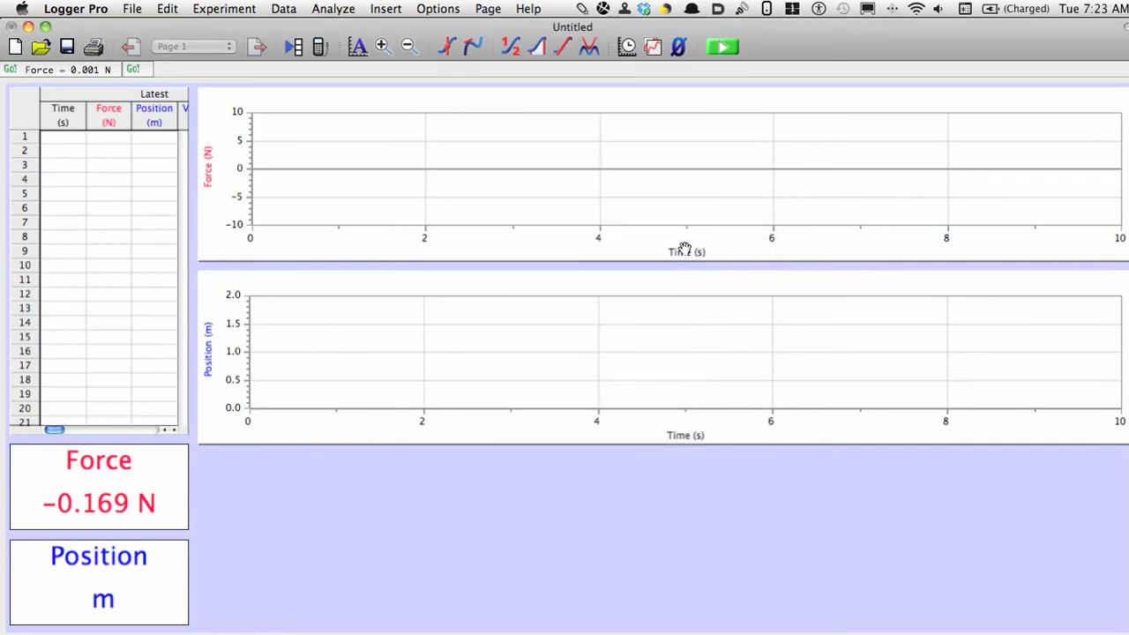
{"action": "left_click", "coordinate": [719, 48]}
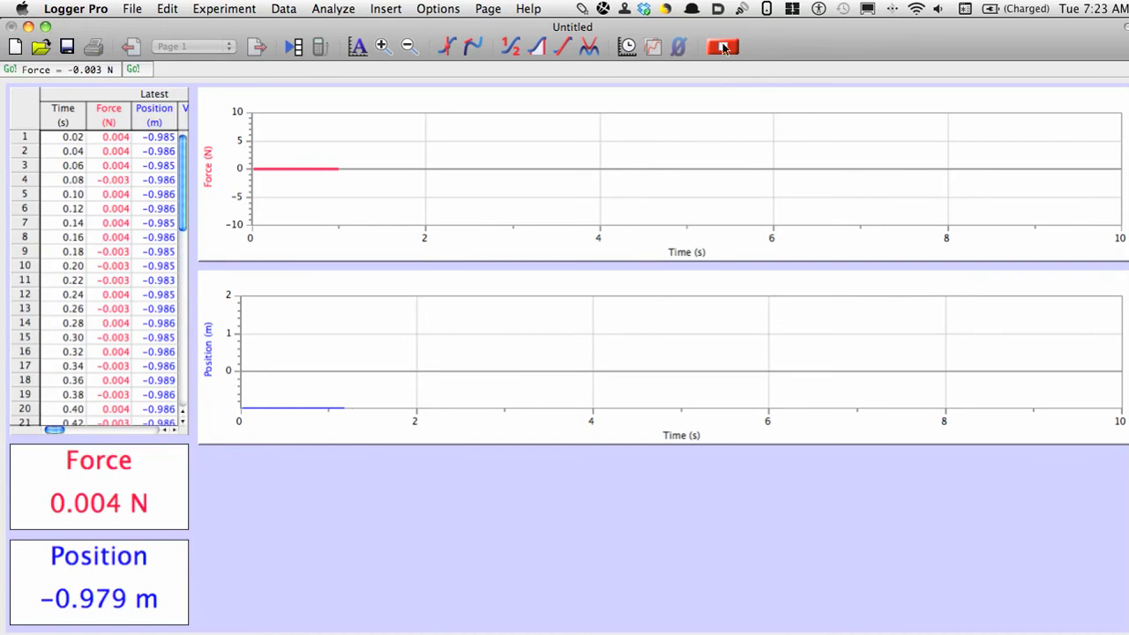
Stop collection and open Elastic Data2.cmbl from the DATA folder, discarding the test run
{"action": "left_click", "coordinate": [722, 47]}
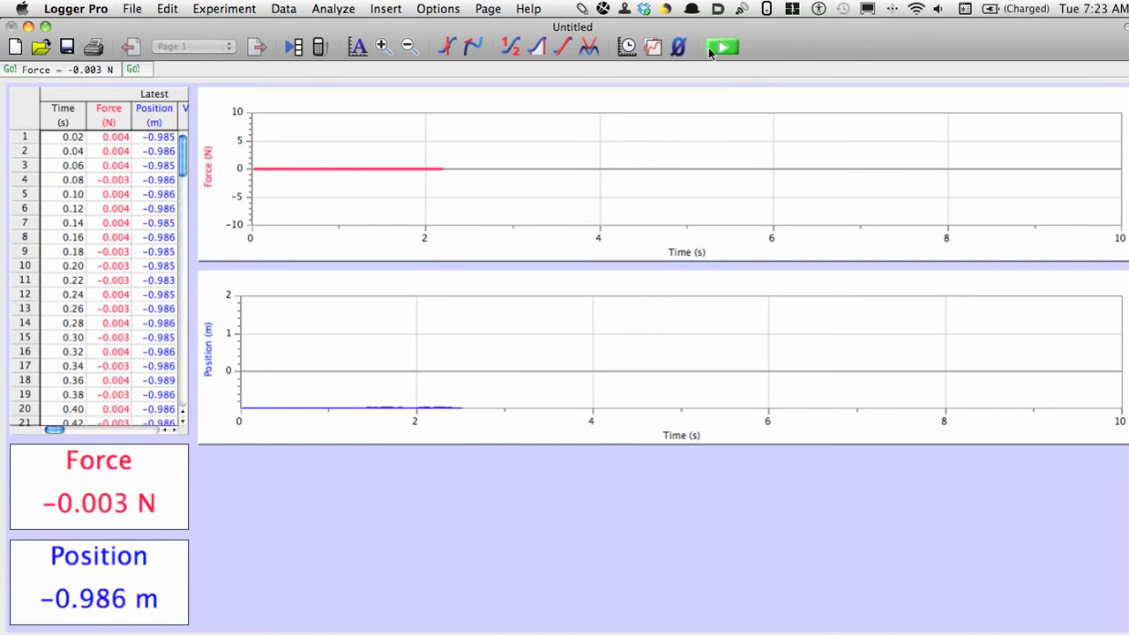
{"action": "left_click", "coordinate": [134, 9]}
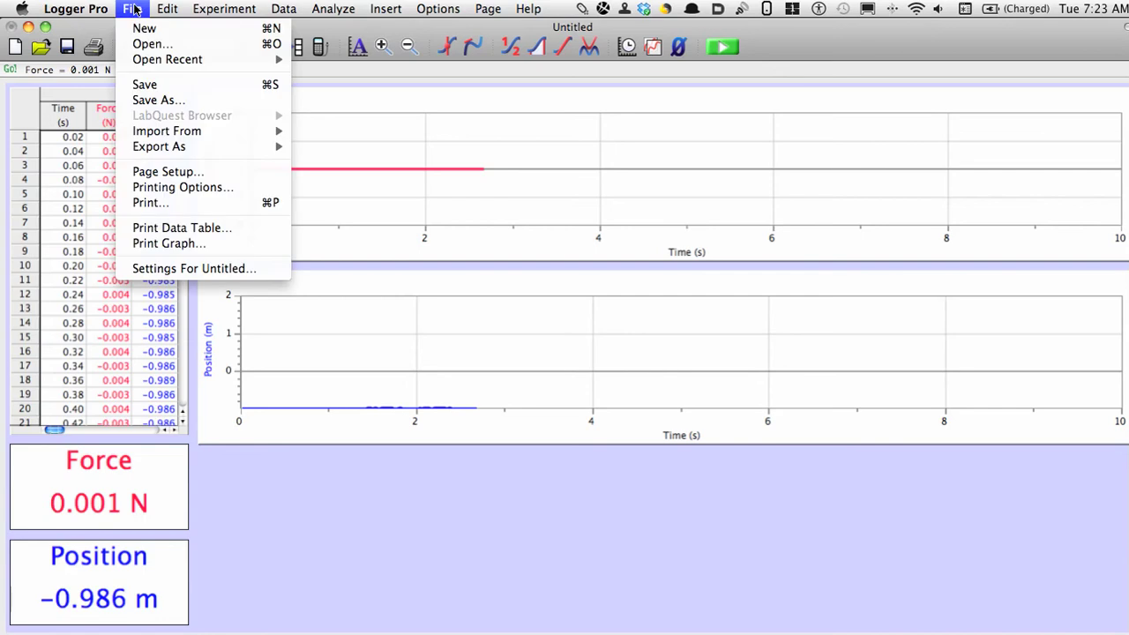
{"action": "left_click", "coordinate": [141, 44]}
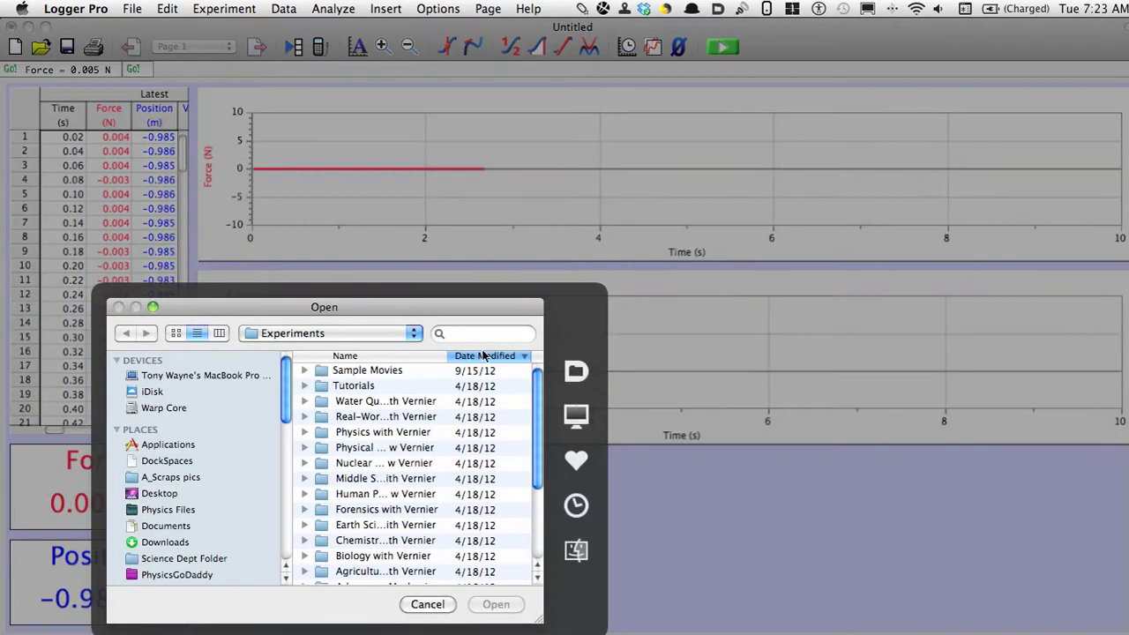
{"action": "left_click_drag", "start_coordinate": [710, 481], "coordinate": [404, 414]}
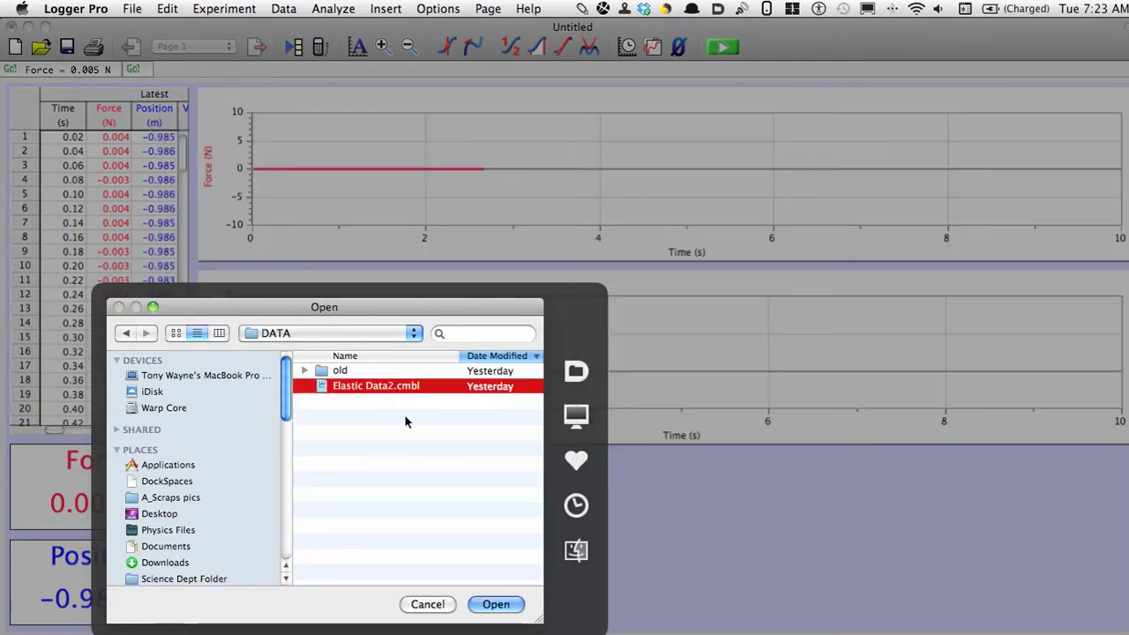
{"action": "left_click", "coordinate": [494, 605]}
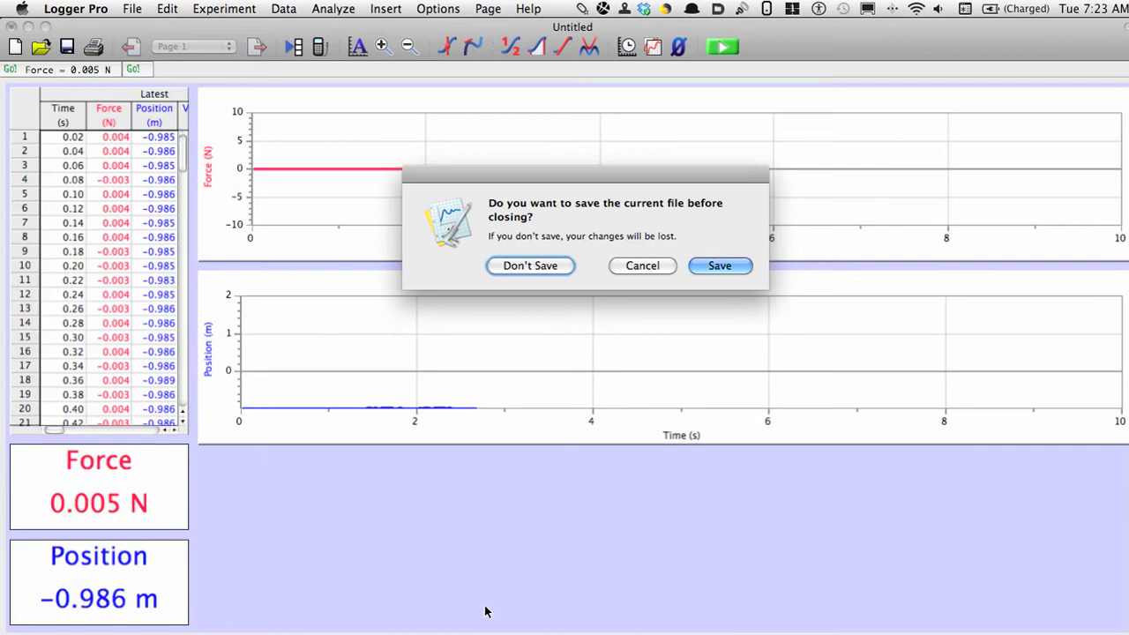
{"action": "left_click", "coordinate": [550, 267]}
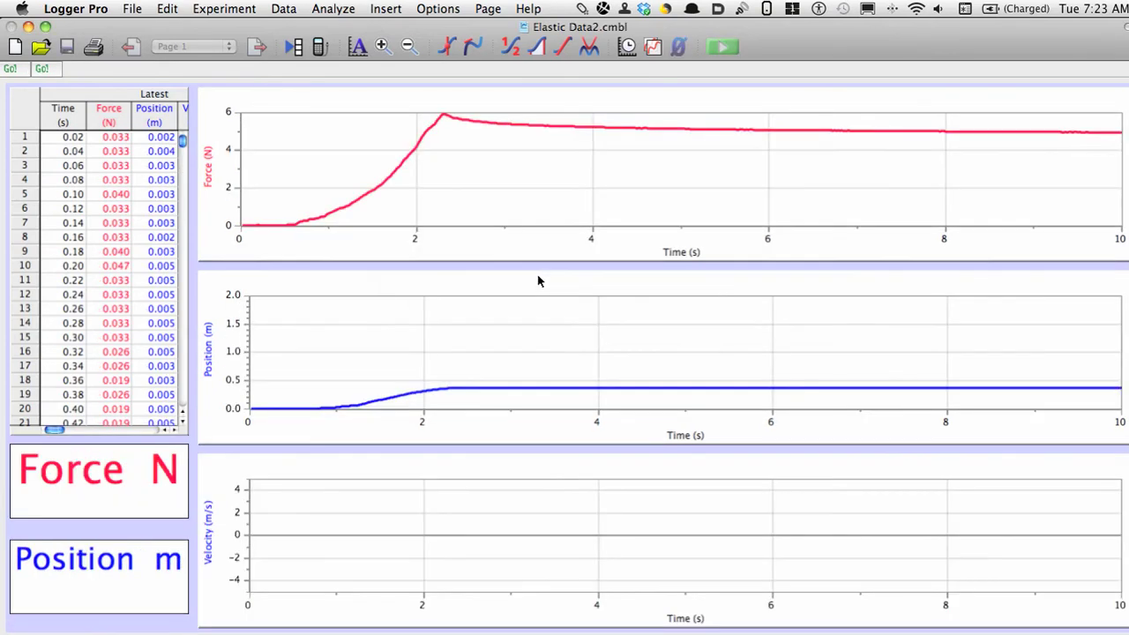
Delete Elastic Data2's velocity graph and switch to the Preview screenshot
{"action": "left_click", "coordinate": [218, 478]}
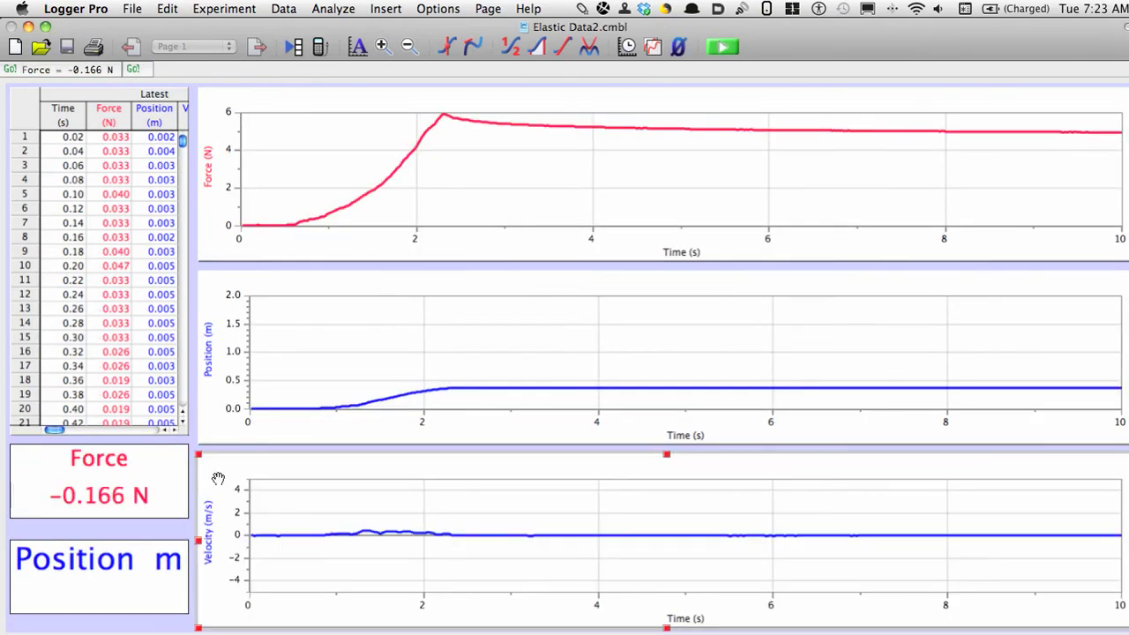
{"action": "key", "text": "Delete"}
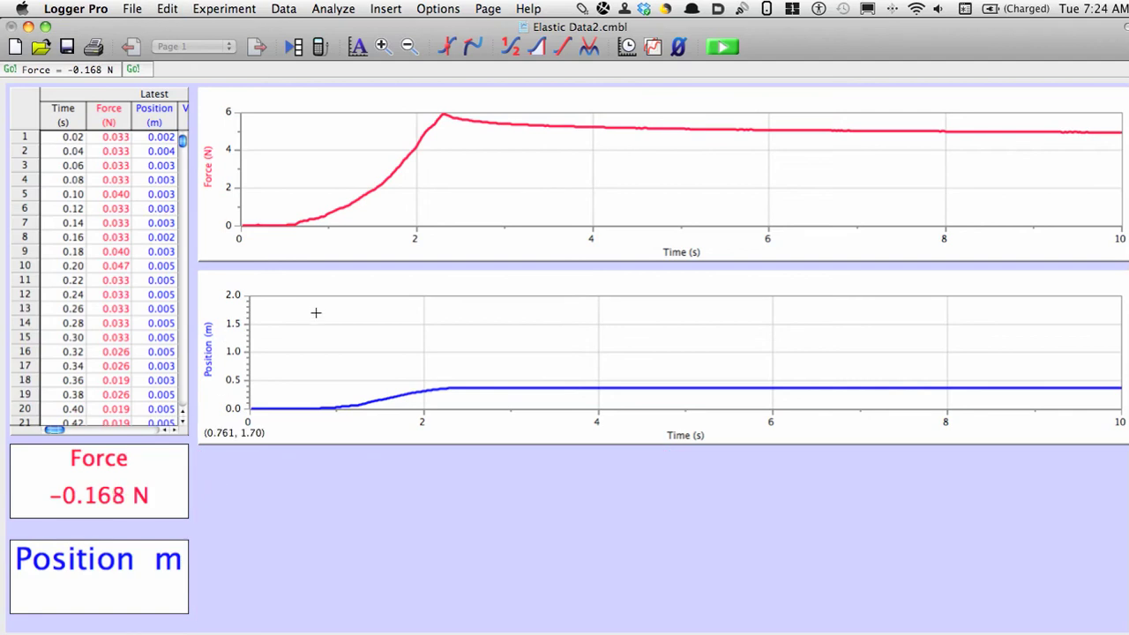
{"action": "key", "text": "super+Tab"}
{"action": "key", "text": "super+Tab"}
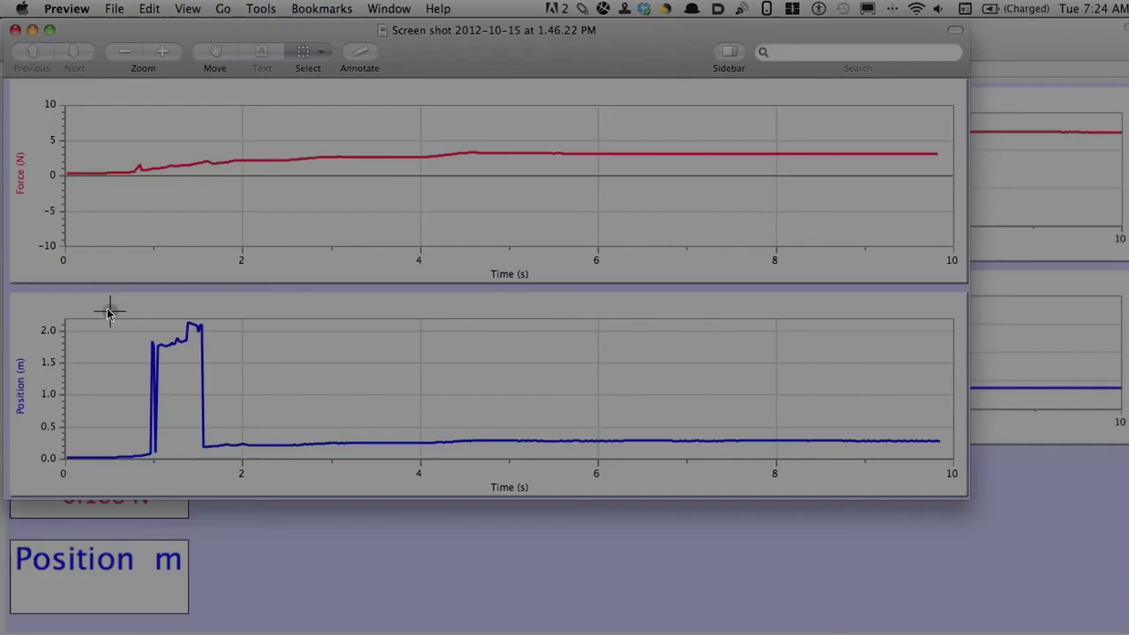
Look over the earlier run's screenshot, then return to Logger Pro and select the position graph
{"action": "left_click_drag", "start_coordinate": [97, 309], "coordinate": [251, 461]}
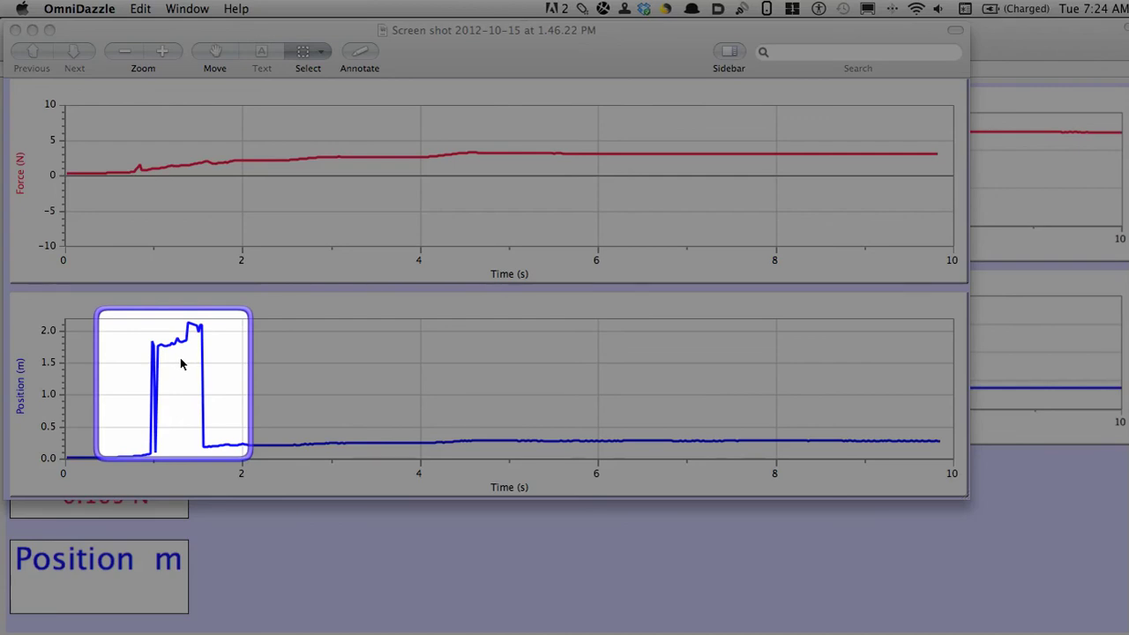
{"action": "key", "text": "Escape"}
{"action": "key", "text": "super+Tab"}
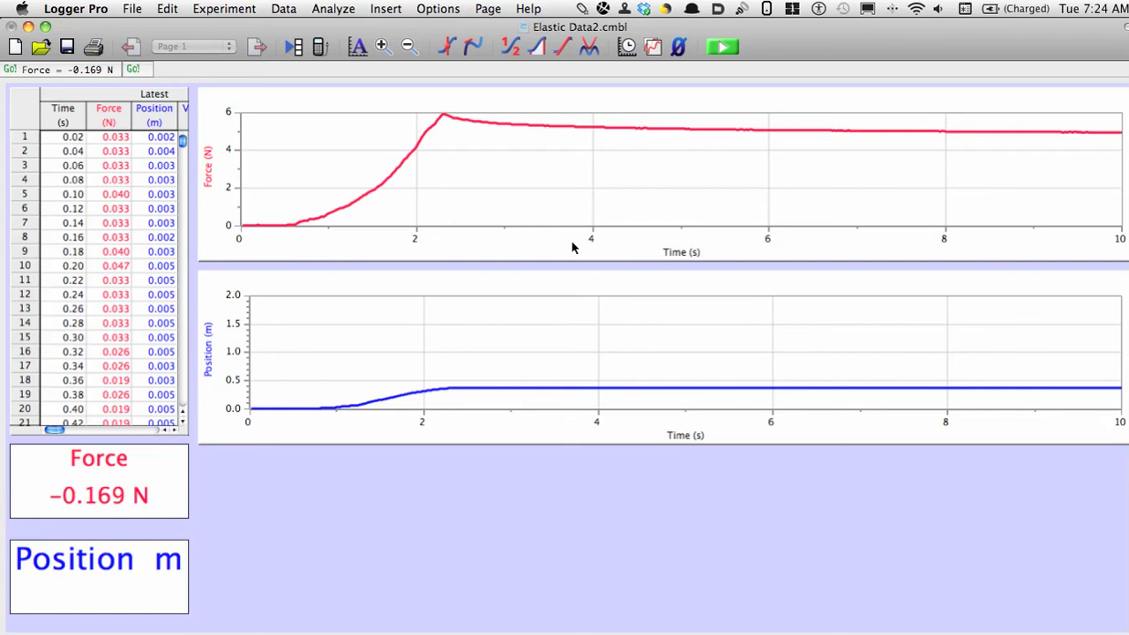
{"action": "left_click", "coordinate": [215, 292]}
Delete the position graph, plot force against position, and auto-arrange the page
{"action": "key", "text": "Delete"}
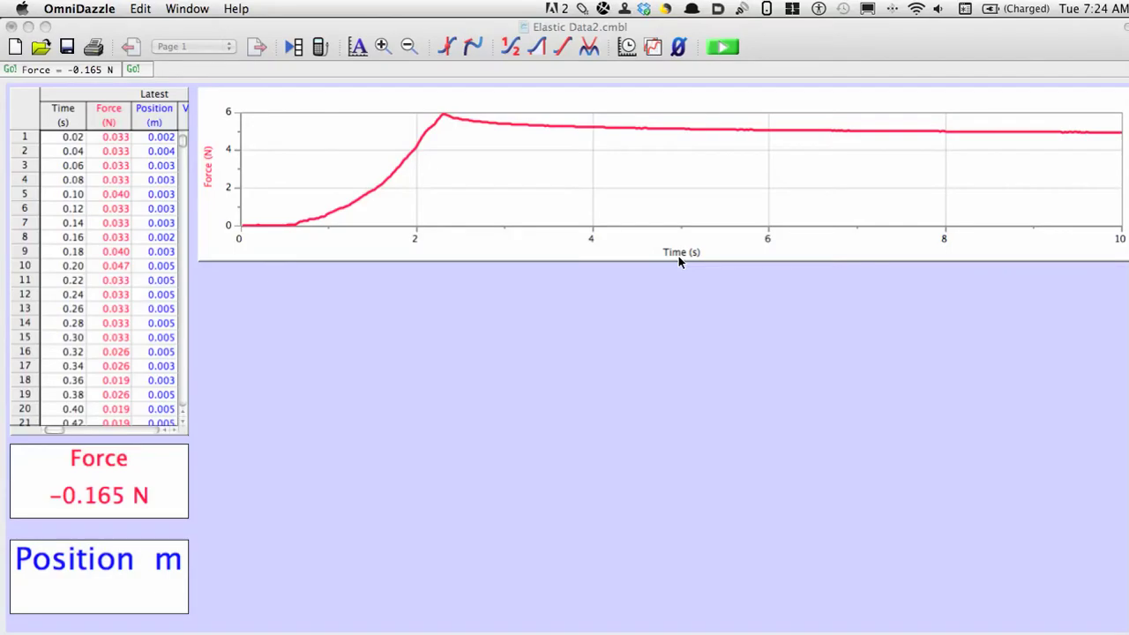
{"action": "left_click", "coordinate": [679, 256]}
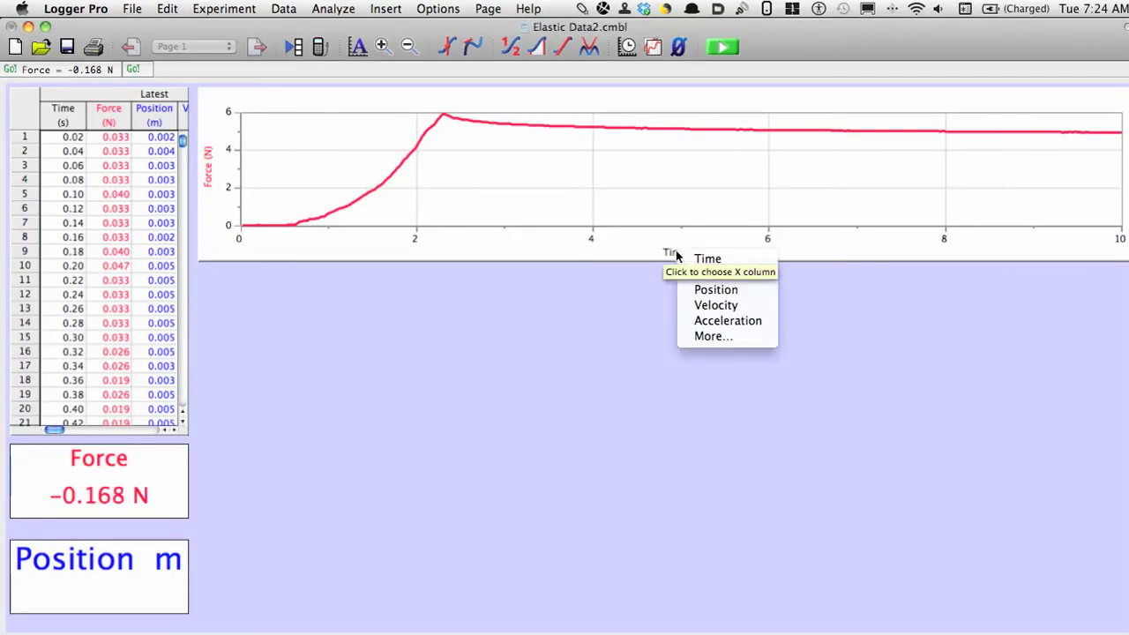
{"action": "left_click", "coordinate": [695, 291]}
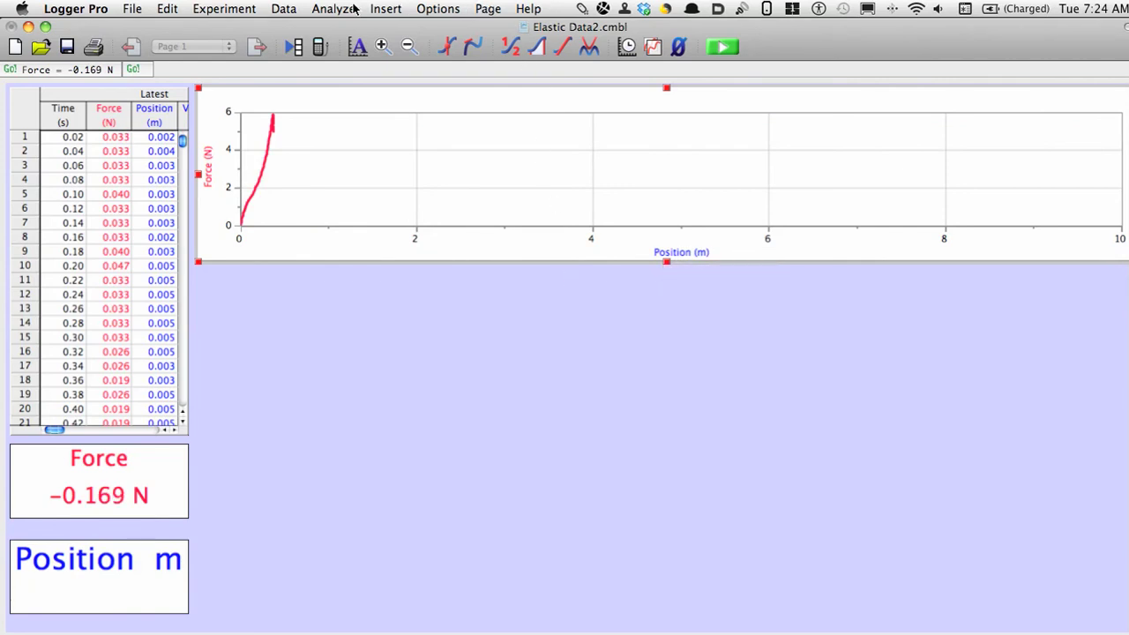
{"action": "left_click", "coordinate": [488, 9]}
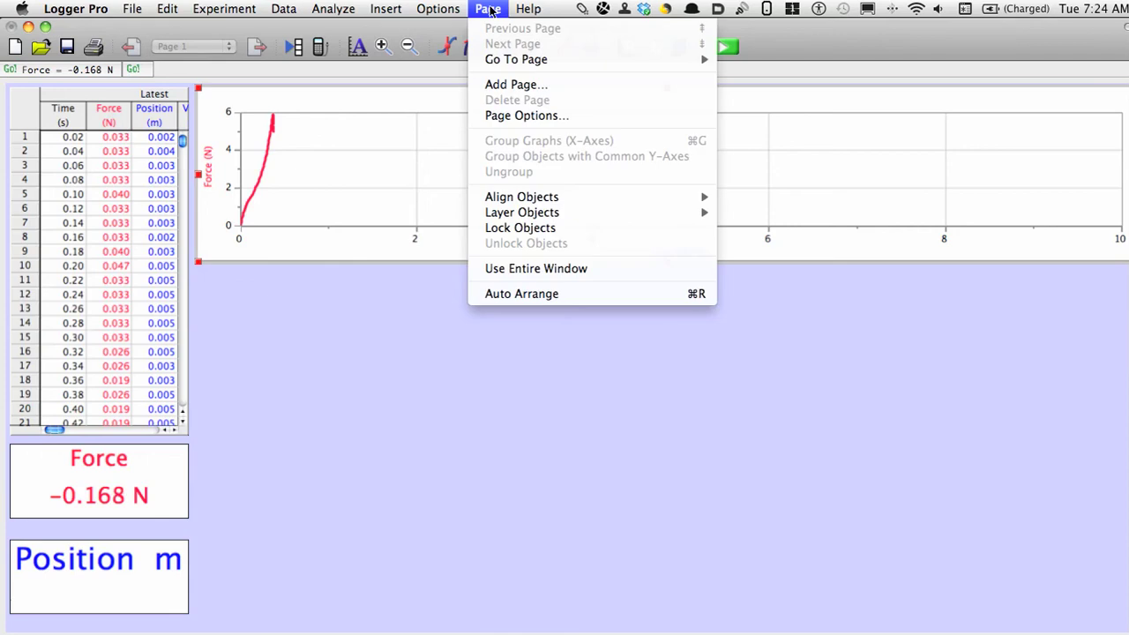
{"action": "left_click", "coordinate": [514, 297]}
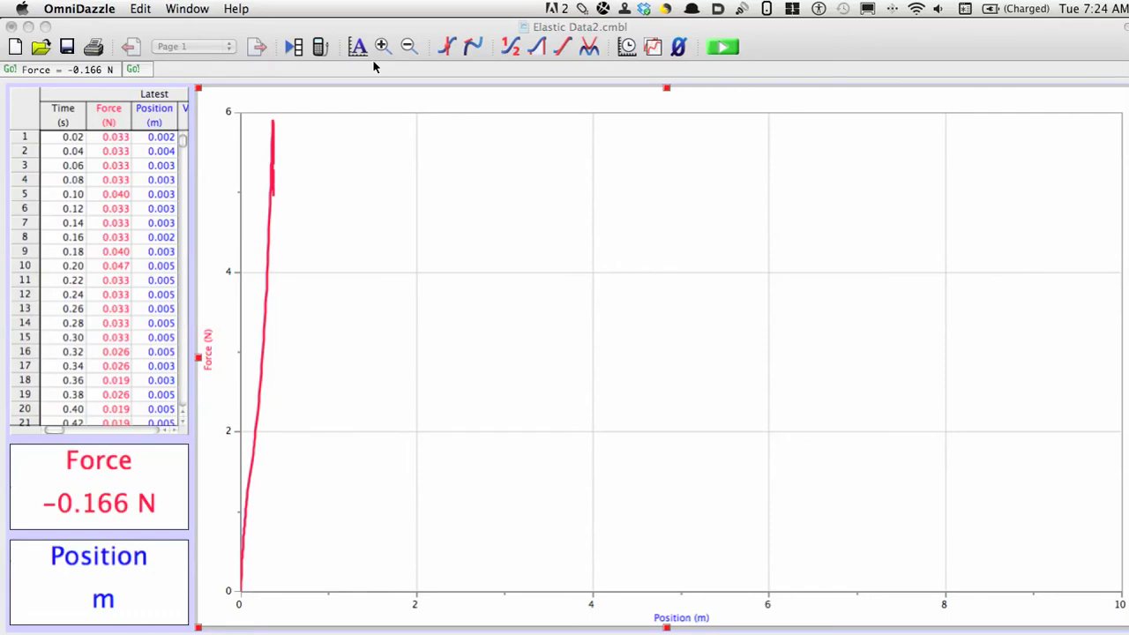
Autoscale the graph to fit the force-position curve, then highlight the data table
{"action": "left_click", "coordinate": [357, 50]}
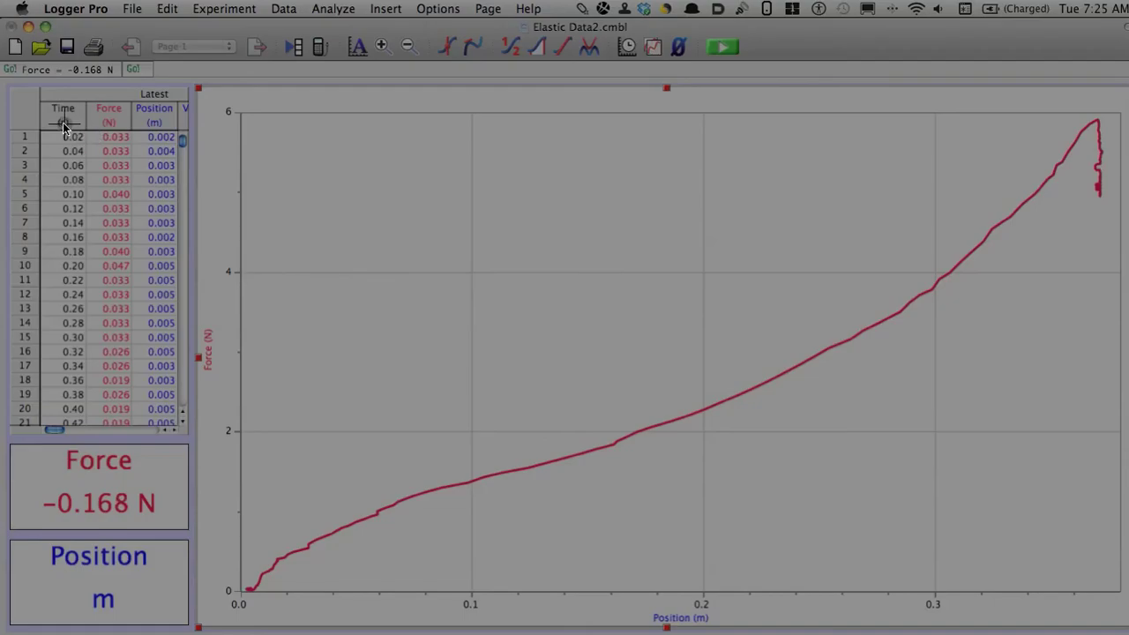
{"action": "left_click_drag", "start_coordinate": [5, 90], "coordinate": [190, 433]}
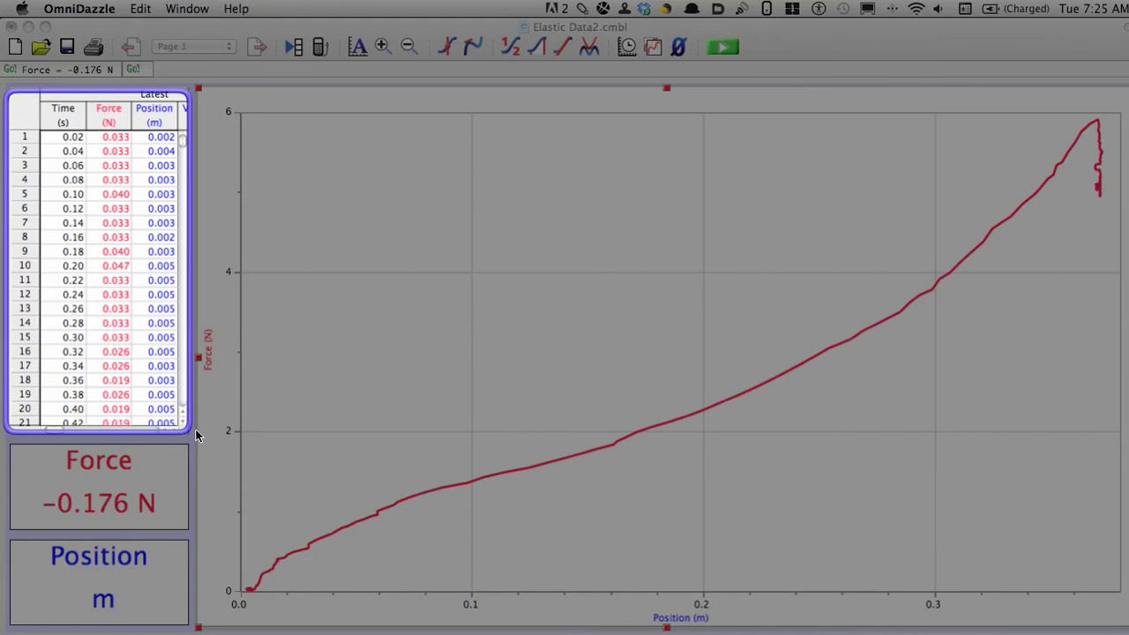
{"action": "left_click", "coordinate": [196, 428]}
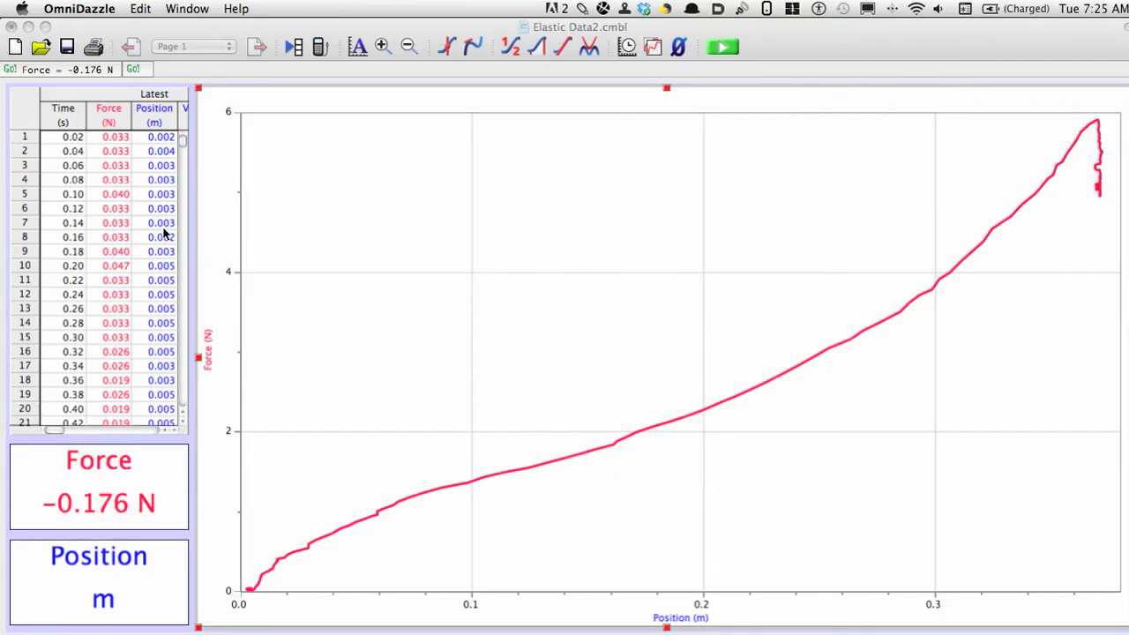
Scroll down through later rows of the data table
{"action": "left_click", "coordinate": [184, 426]}
{"action": "left_click", "coordinate": [184, 425]}
{"action": "left_click", "coordinate": [183, 425]}
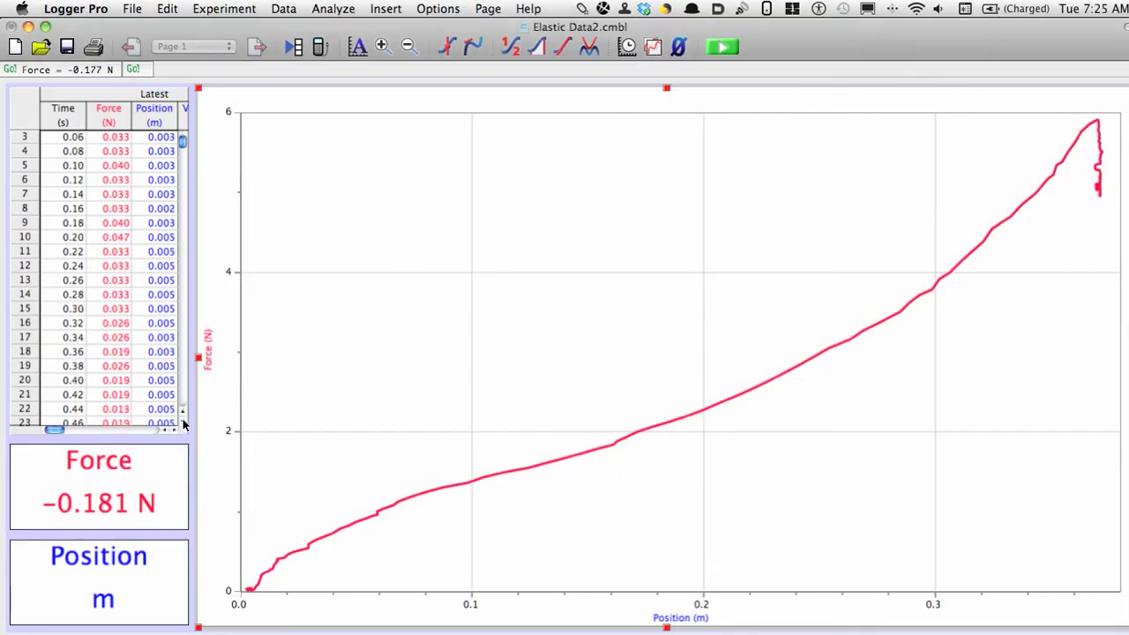
{"action": "left_click", "coordinate": [183, 425]}
{"action": "left_click", "coordinate": [184, 425]}
{"action": "left_click", "coordinate": [183, 425]}
{"action": "left_click", "coordinate": [184, 426]}
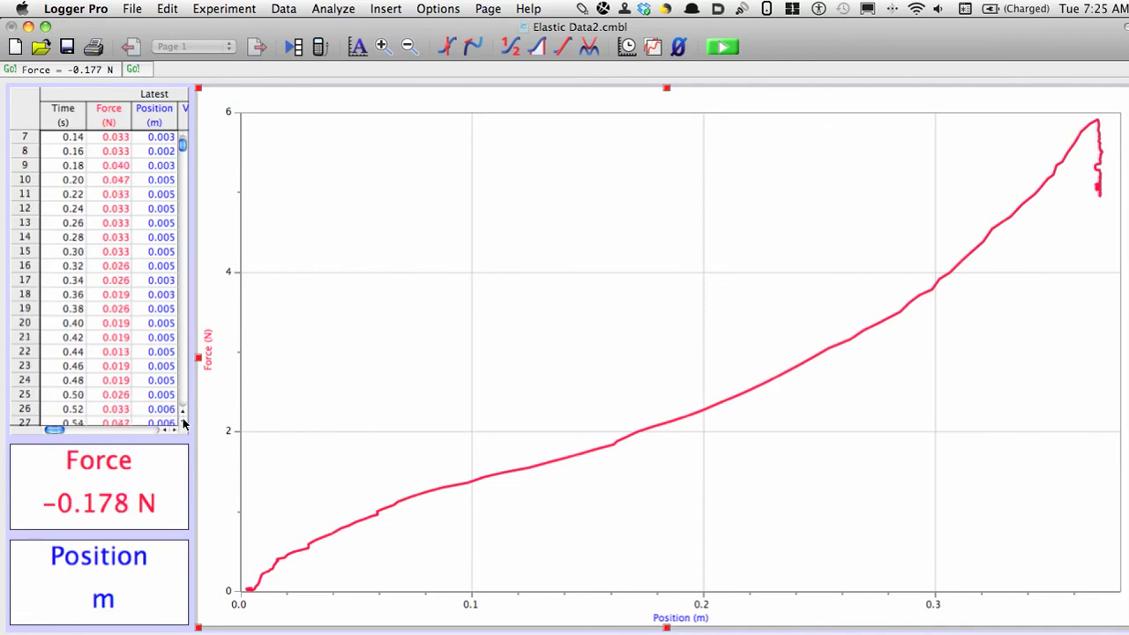
{"action": "left_click", "coordinate": [183, 425]}
{"action": "left_click", "coordinate": [183, 426]}
{"action": "left_click", "coordinate": [184, 425]}
{"action": "left_click", "coordinate": [184, 425]}
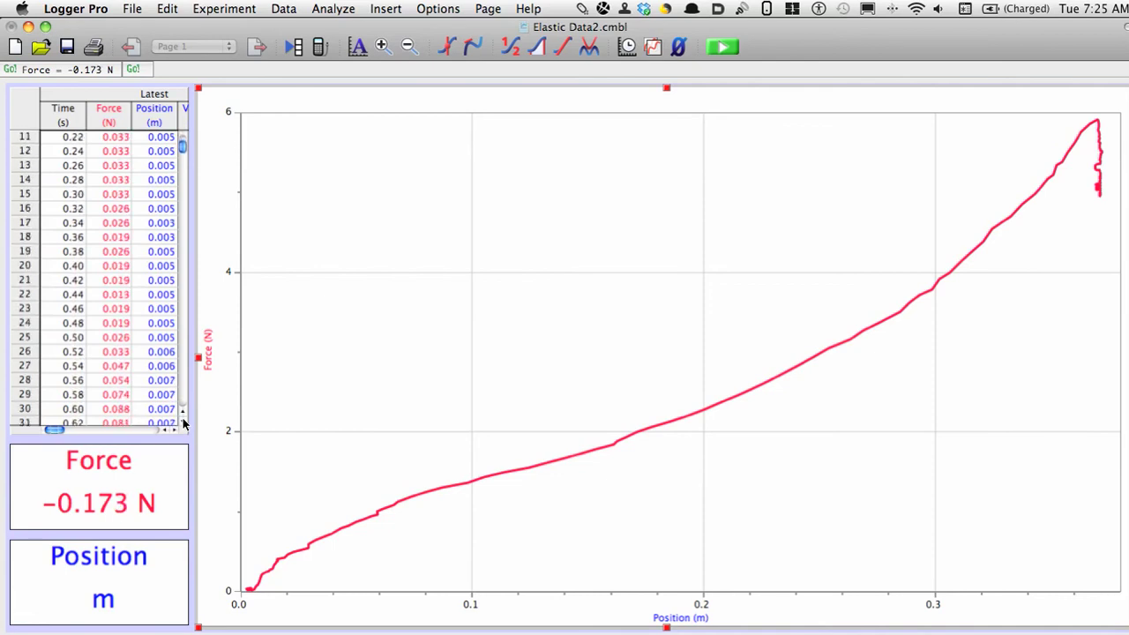
{"action": "left_click", "coordinate": [183, 425]}
{"action": "left_click", "coordinate": [183, 425]}
{"action": "left_click", "coordinate": [183, 425]}
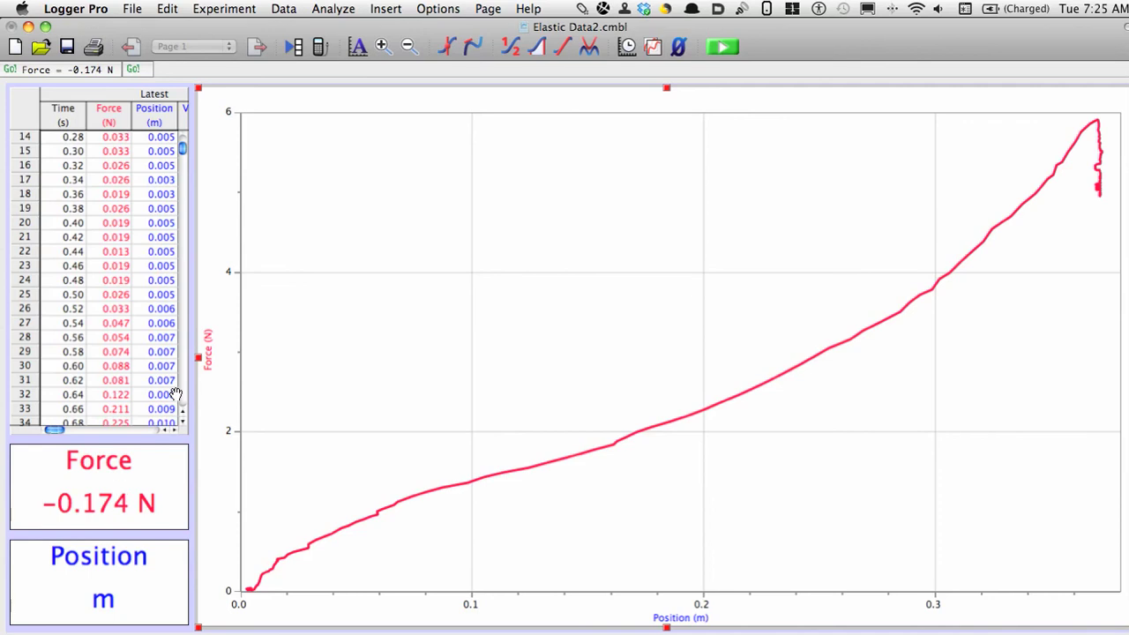
{"action": "left_click", "coordinate": [183, 424]}
{"action": "left_click", "coordinate": [183, 424]}
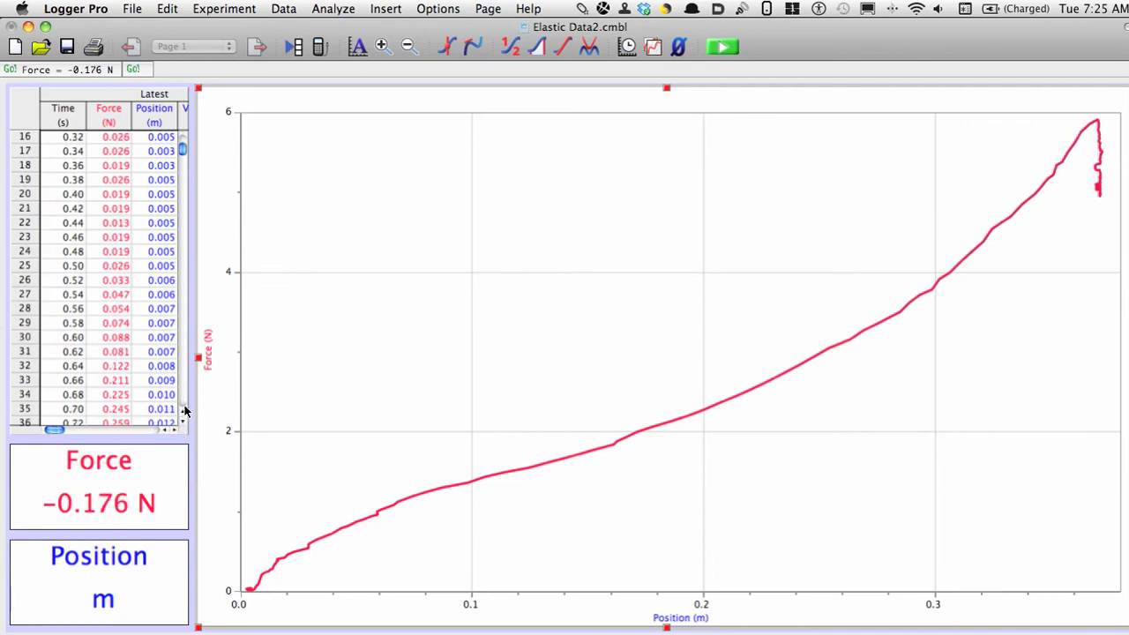
Point out row 25's position, page further down, and select the 0 to 0.351 m stretch
{"action": "left_click", "coordinate": [163, 266]}
{"action": "left_click", "coordinate": [163, 266]}
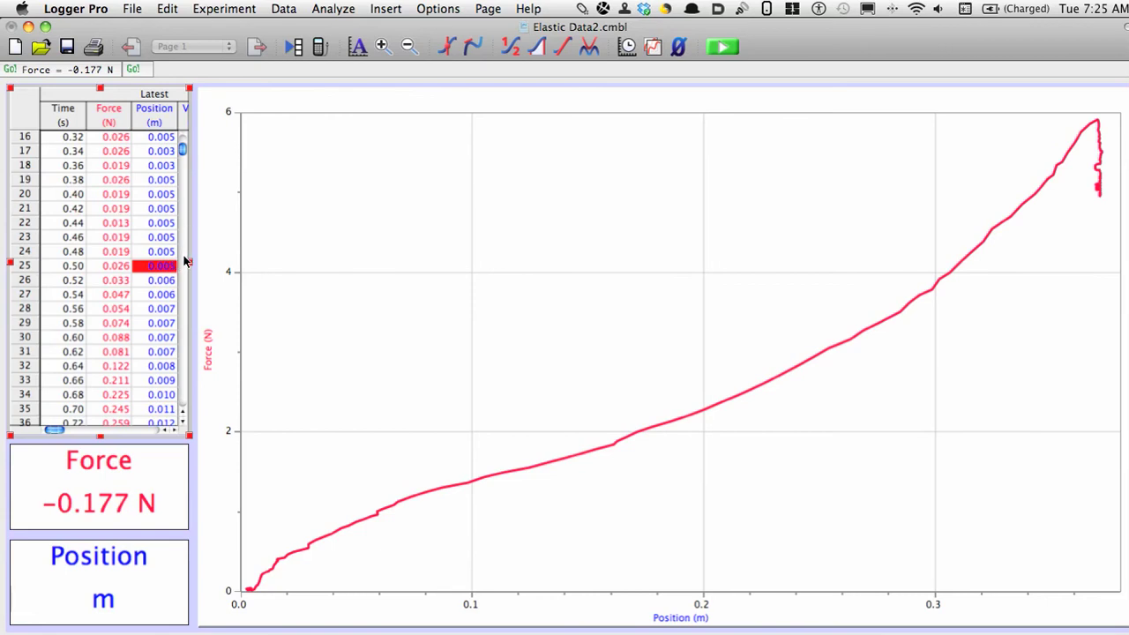
{"action": "left_click", "coordinate": [184, 260]}
{"action": "left_click", "coordinate": [185, 259]}
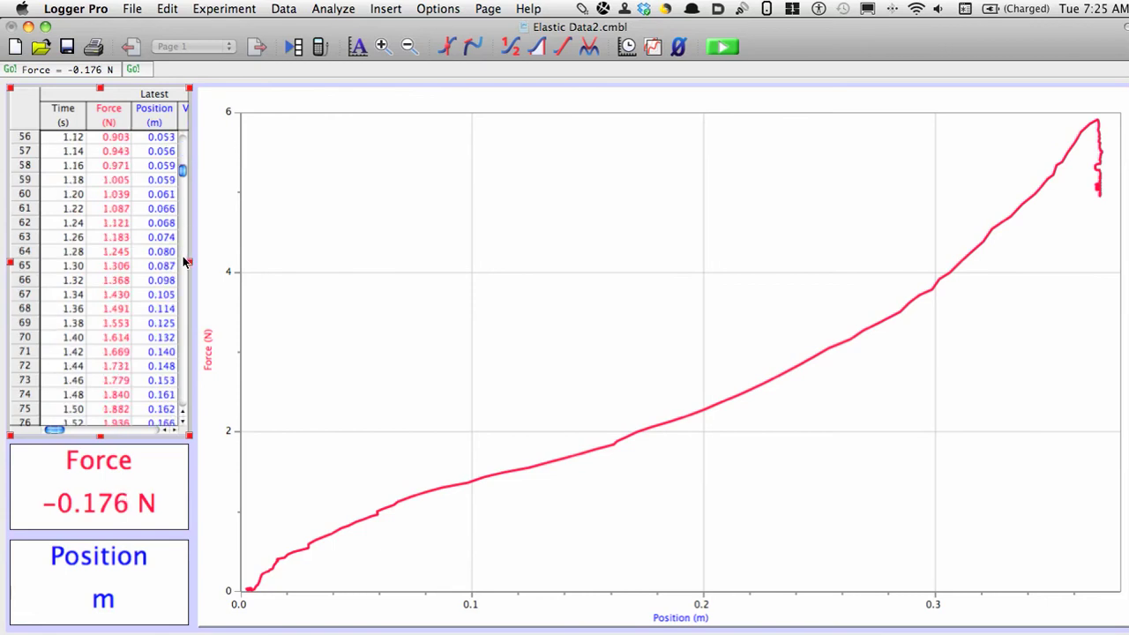
{"action": "left_click", "coordinate": [184, 260]}
{"action": "left_click", "coordinate": [185, 259]}
{"action": "left_click", "coordinate": [185, 260]}
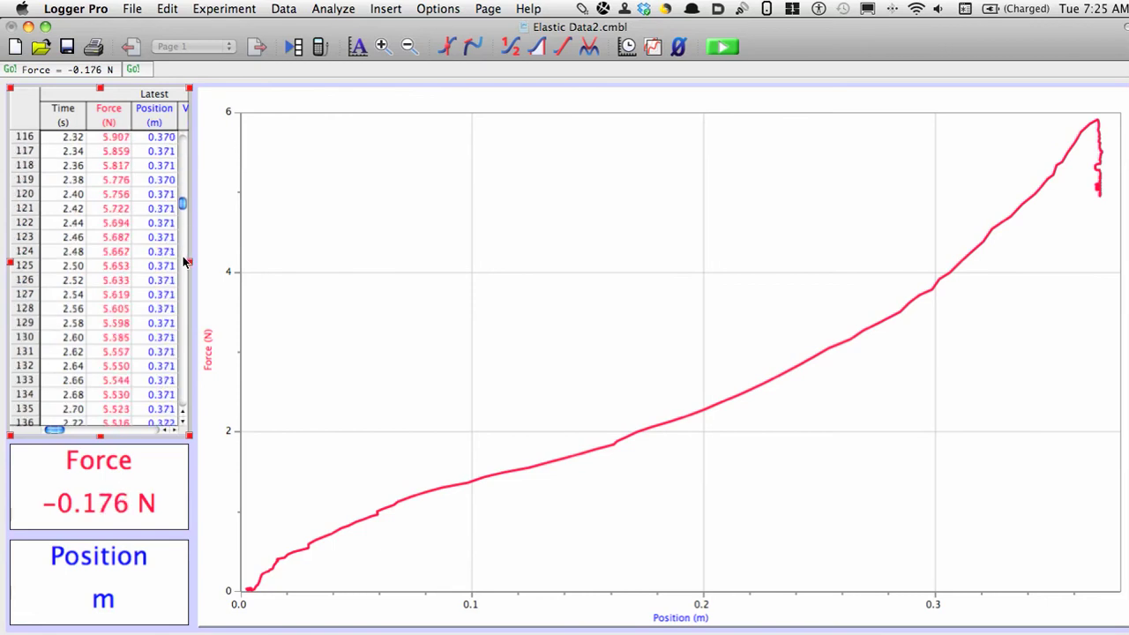
{"action": "left_click", "coordinate": [185, 260]}
{"action": "left_click", "coordinate": [185, 264]}
{"action": "left_click", "coordinate": [185, 274]}
{"action": "left_click", "coordinate": [185, 279]}
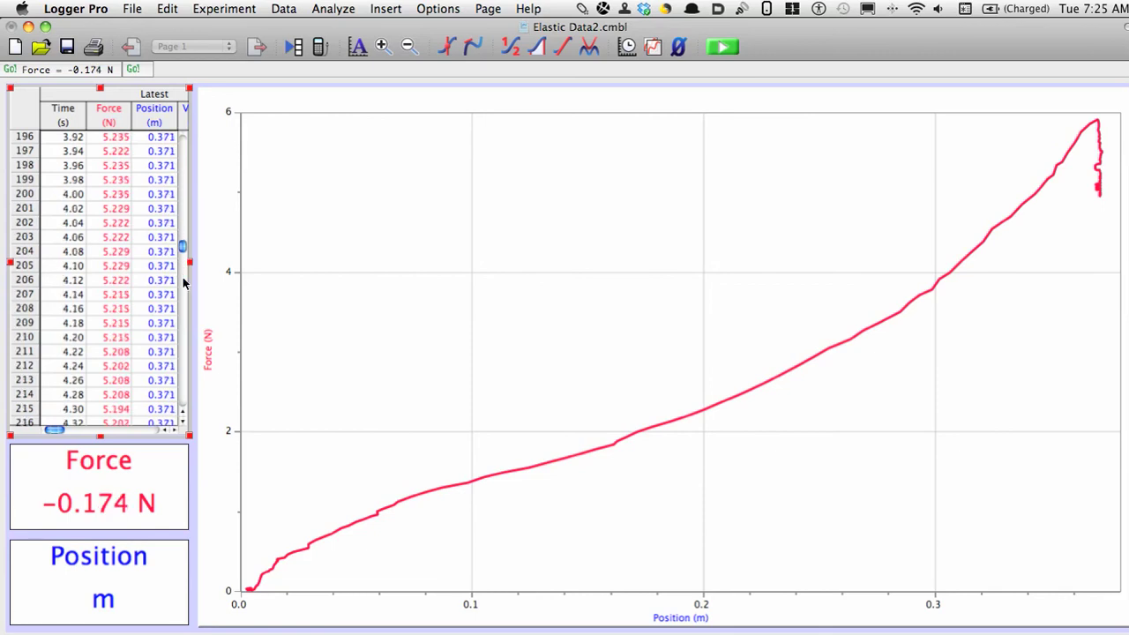
{"action": "left_click_drag", "start_coordinate": [183, 248], "coordinate": [182, 197]}
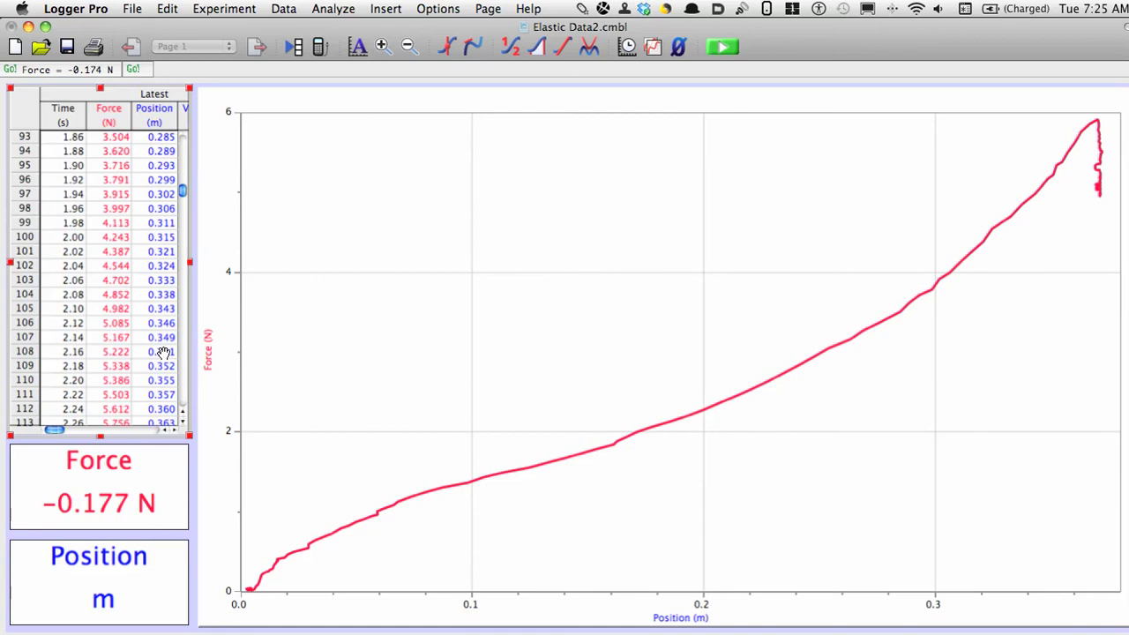
{"action": "left_click", "coordinate": [163, 352], "text": "shift"}
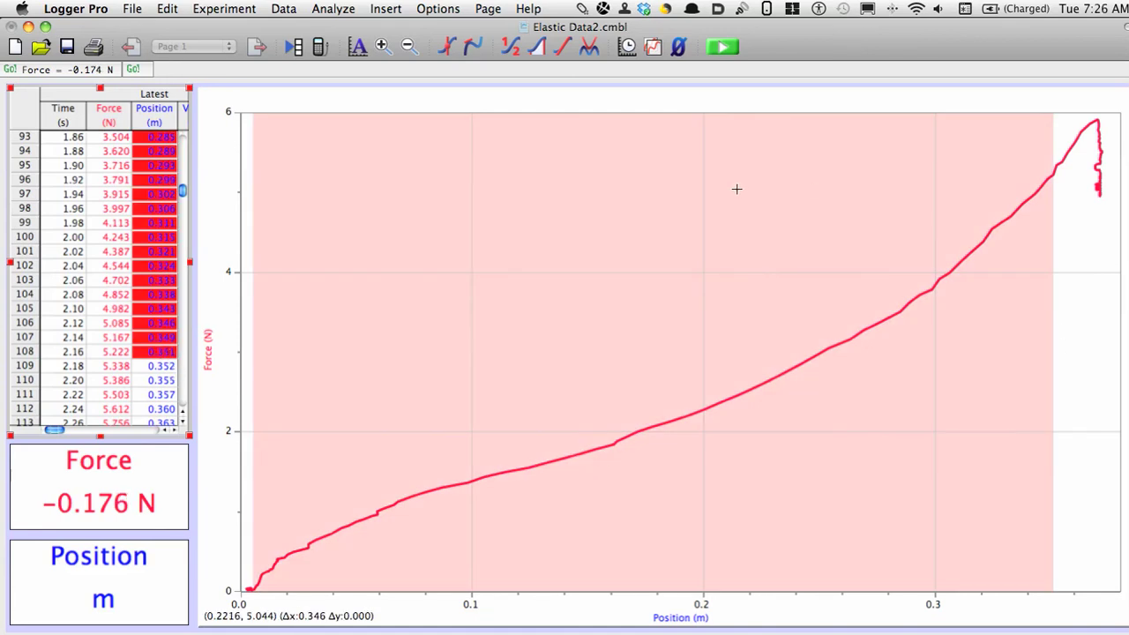
Integrate force over the selected 0–0.35 m range, giving 0.7911 m*N
{"action": "key", "text": "ctrl+alt+super+d"}
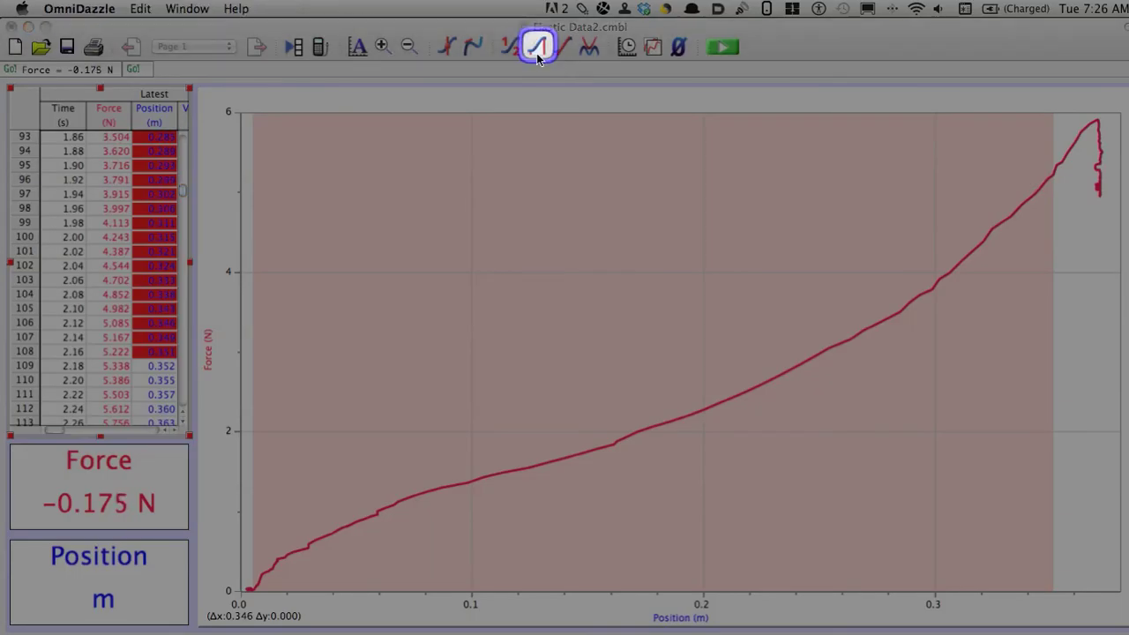
{"action": "key", "text": "ctrl+alt+super+d"}
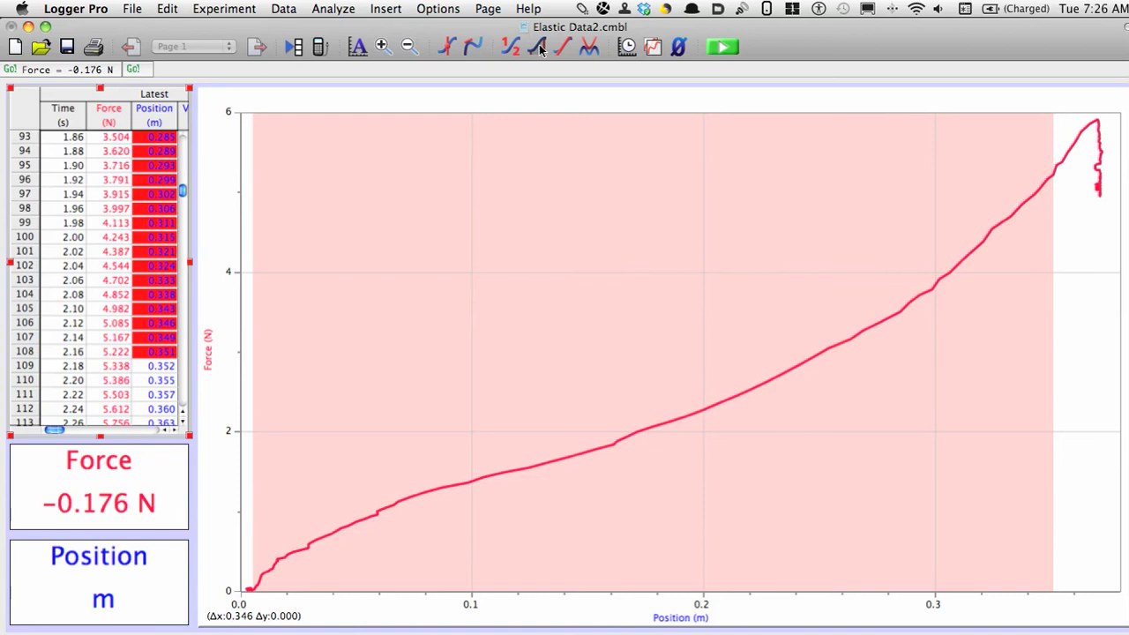
{"action": "left_click", "coordinate": [539, 44]}
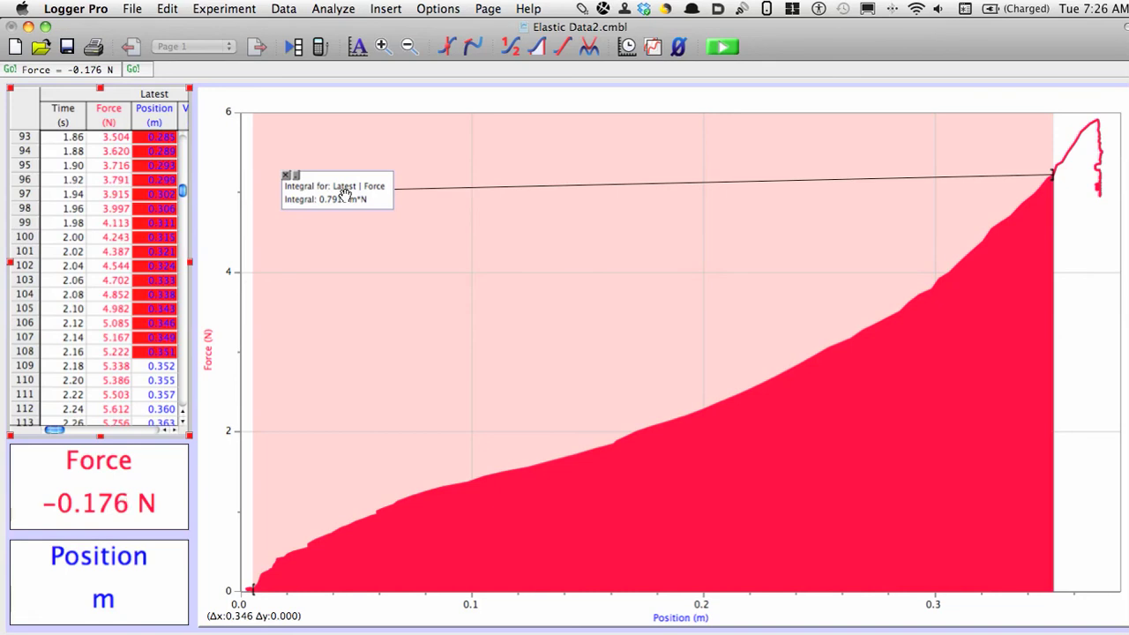
Change the integral label's font size to 28 in its Appearance settings
{"action": "double_click", "coordinate": [344, 193]}
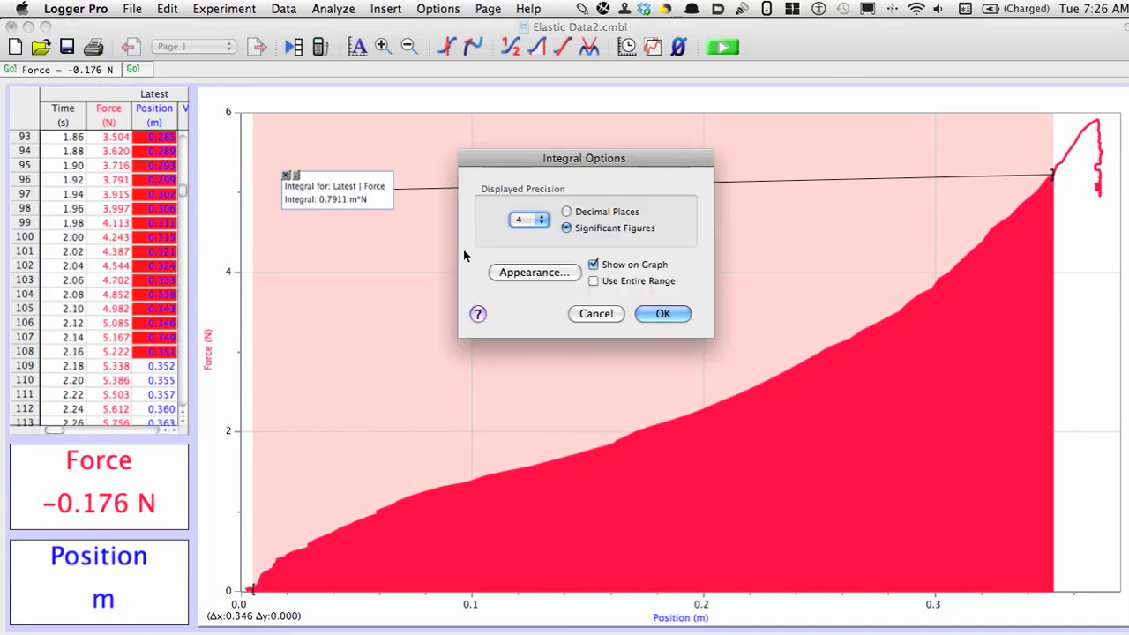
{"action": "left_click", "coordinate": [528, 274]}
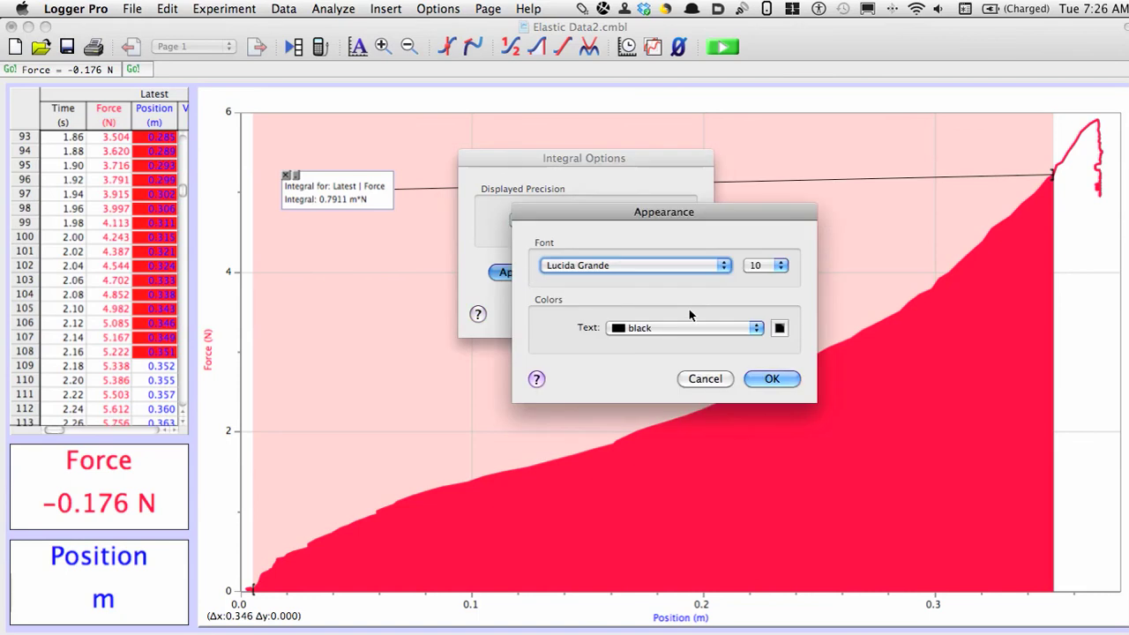
{"action": "left_click", "coordinate": [769, 266]}
{"action": "left_click", "coordinate": [756, 394]}
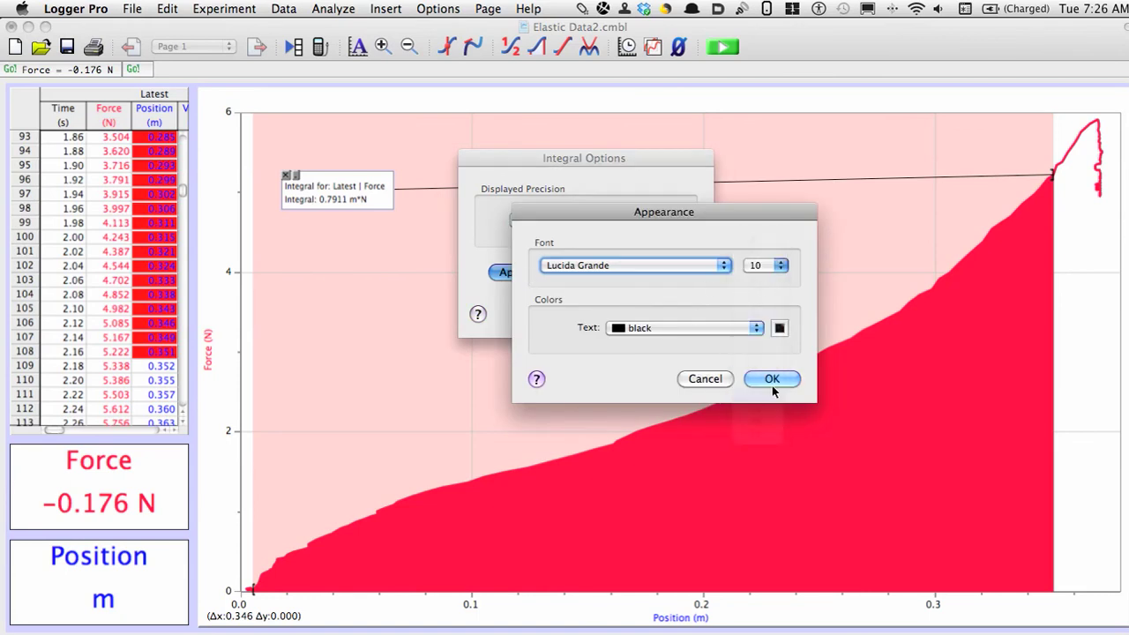
{"action": "left_click", "coordinate": [775, 380]}
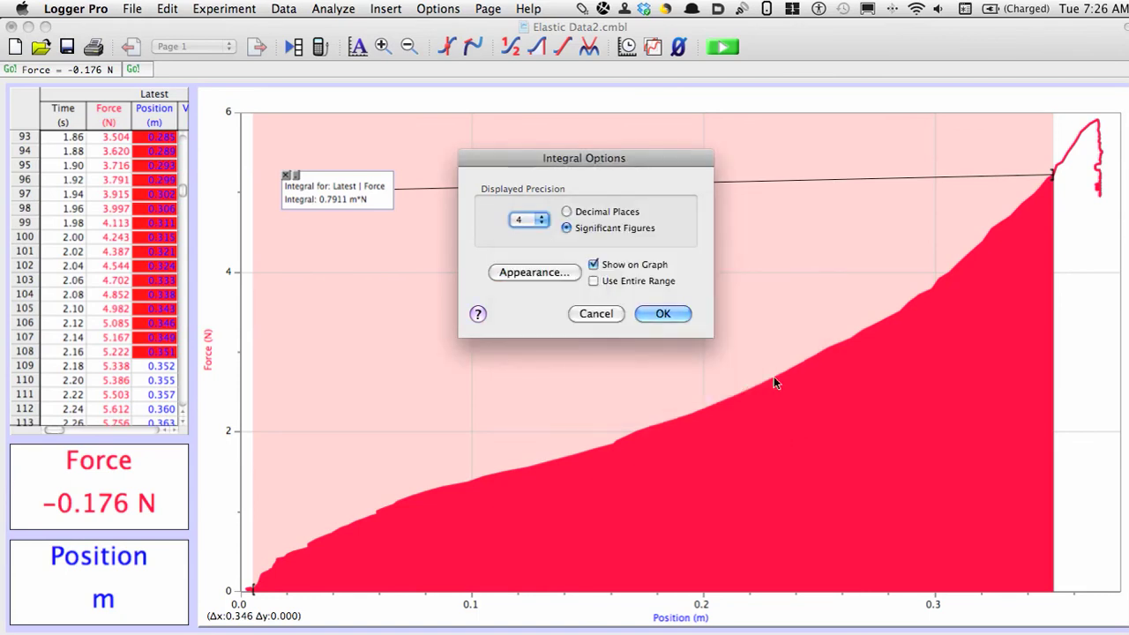
{"action": "left_click", "coordinate": [663, 315]}
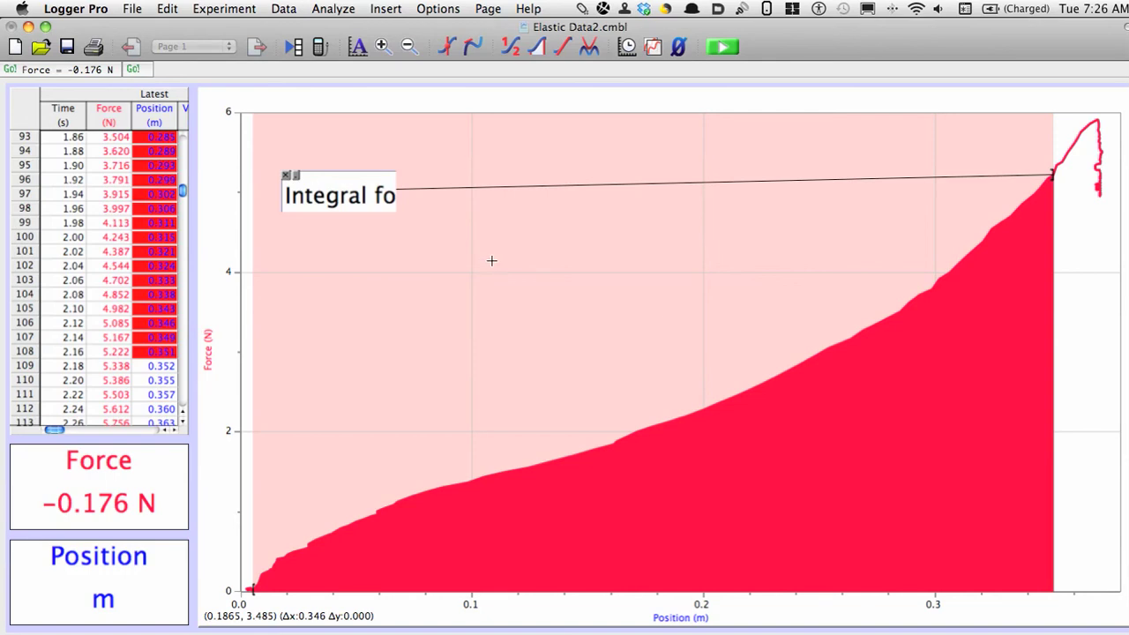